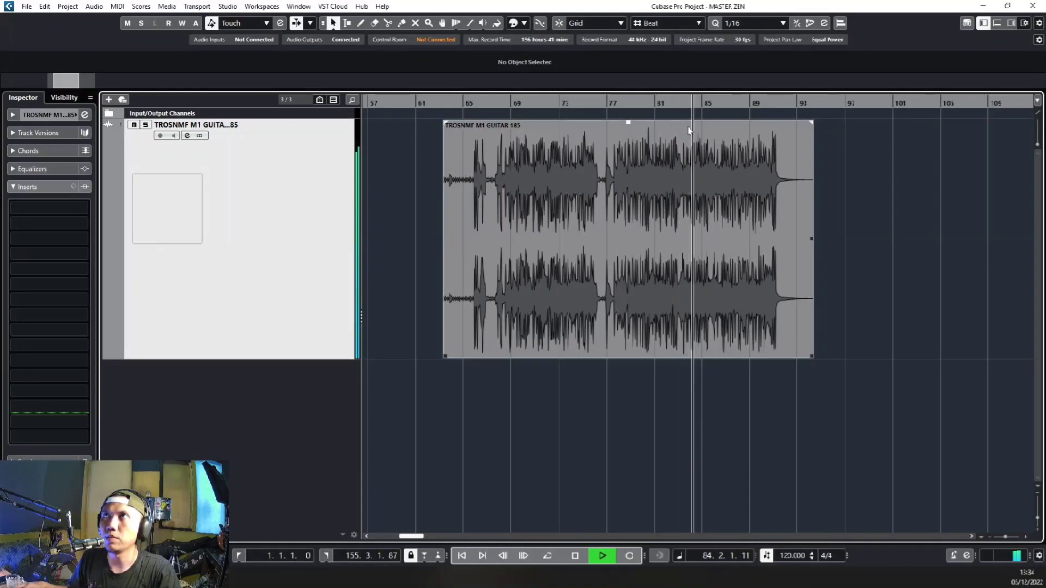
Stop playback, insert Ozone 8 in the TROSNMF M1 GUITAR 185 track's first insert slot, and close its channel settings
{"action": "key", "text": "space"}
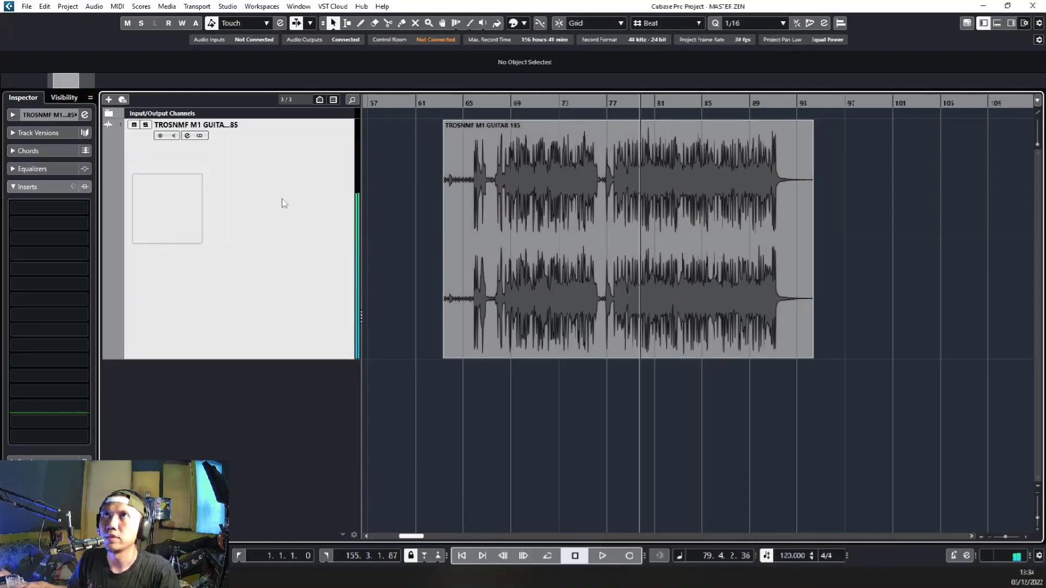
{"action": "left_click", "coordinate": [187, 136]}
{"action": "left_click_drag", "start_coordinate": [362, 213], "coordinate": [435, 130]}
{"action": "left_click", "coordinate": [191, 187]}
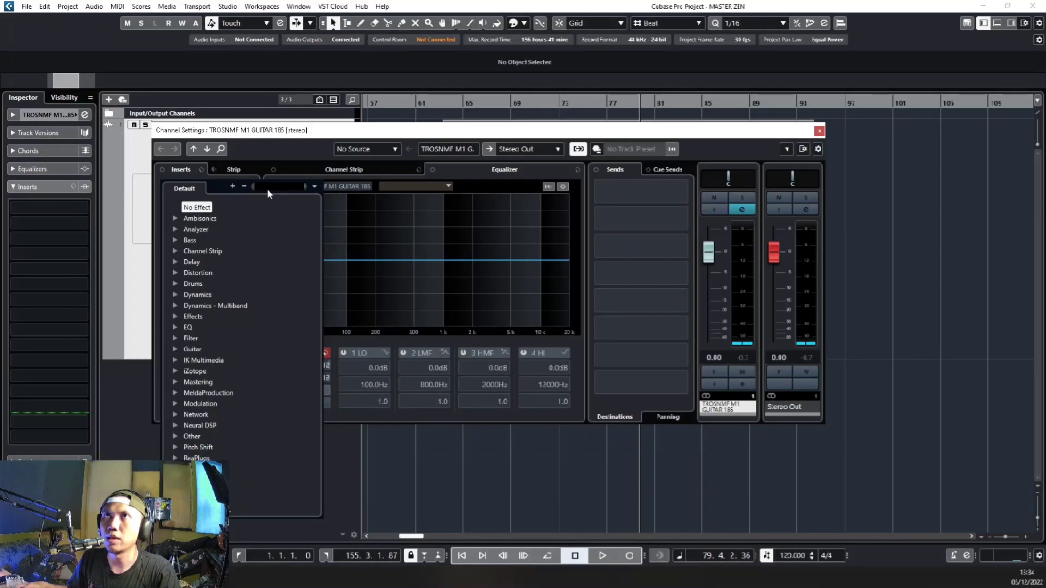
{"action": "type", "text": "MAST"}
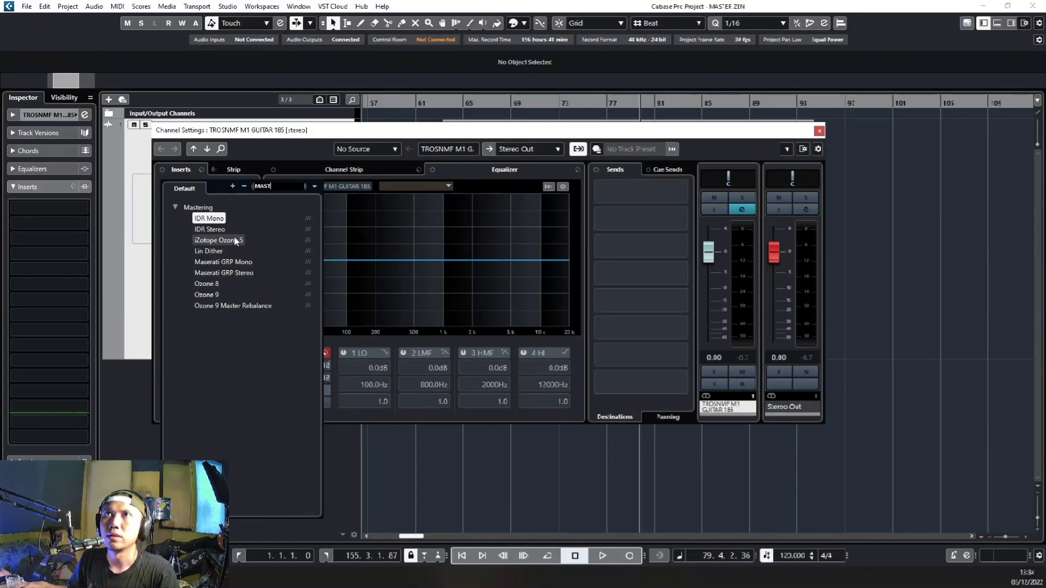
{"action": "left_click", "coordinate": [242, 282]}
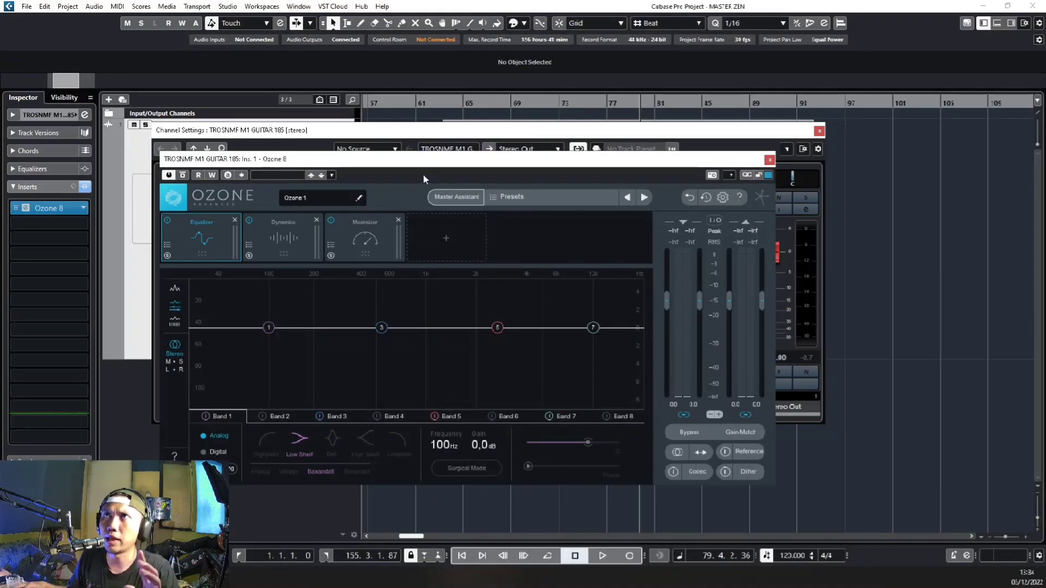
{"action": "left_click_drag", "start_coordinate": [458, 173], "coordinate": [479, 185]}
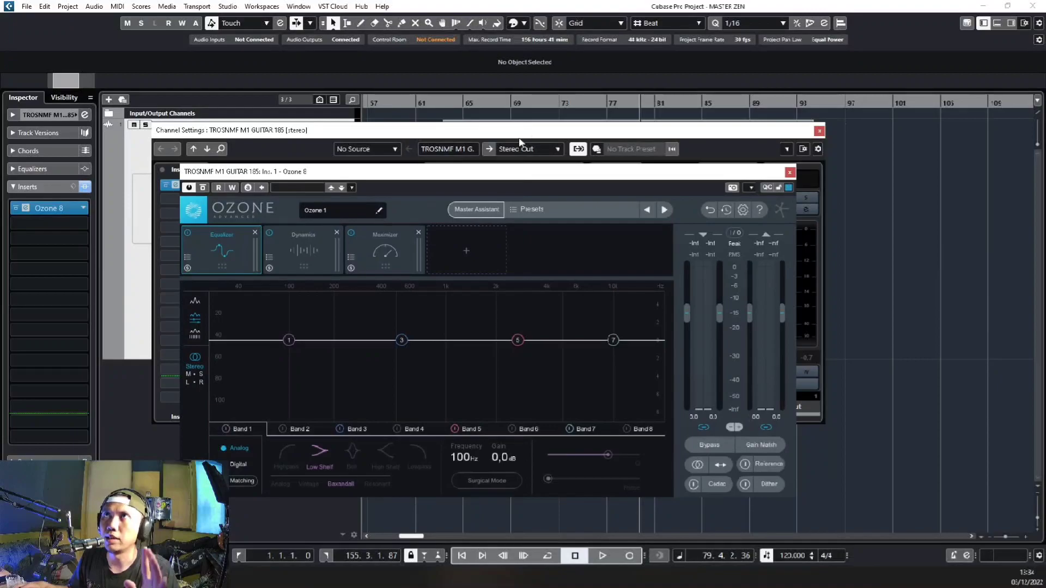
{"action": "left_click", "coordinate": [819, 131]}
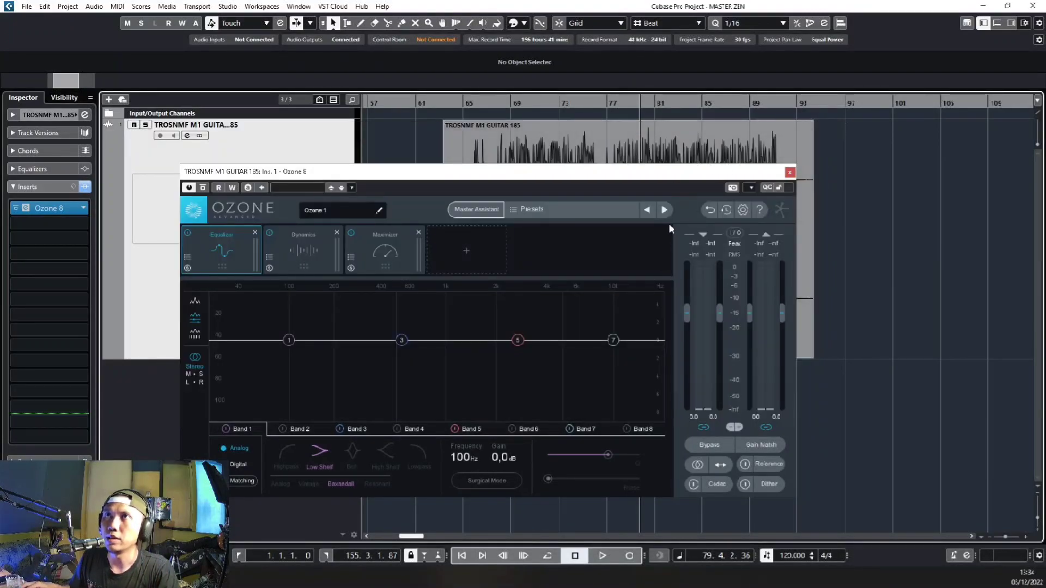
Play a short passage of the guitar track through Ozone 8 and watch its spectrum and level meters
{"action": "key", "text": "space"}
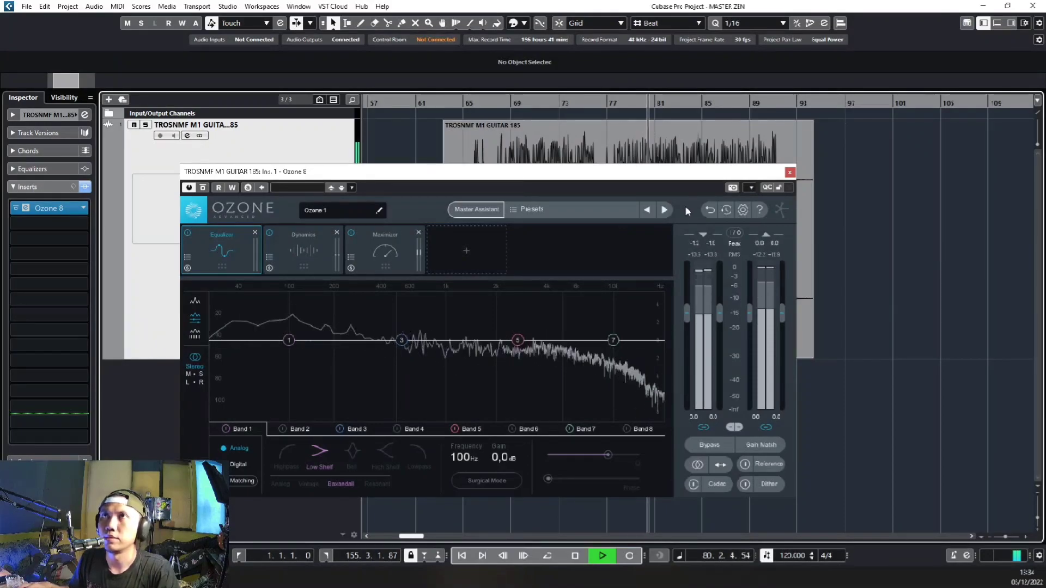
{"action": "key", "text": "space"}
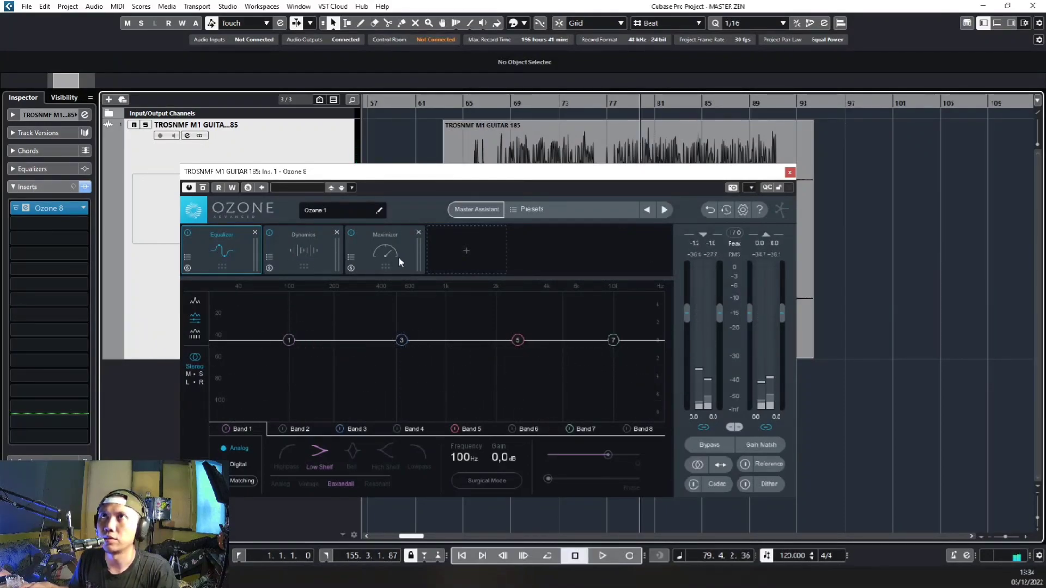
{"action": "left_click_drag", "start_coordinate": [633, 175], "coordinate": [607, 157]}
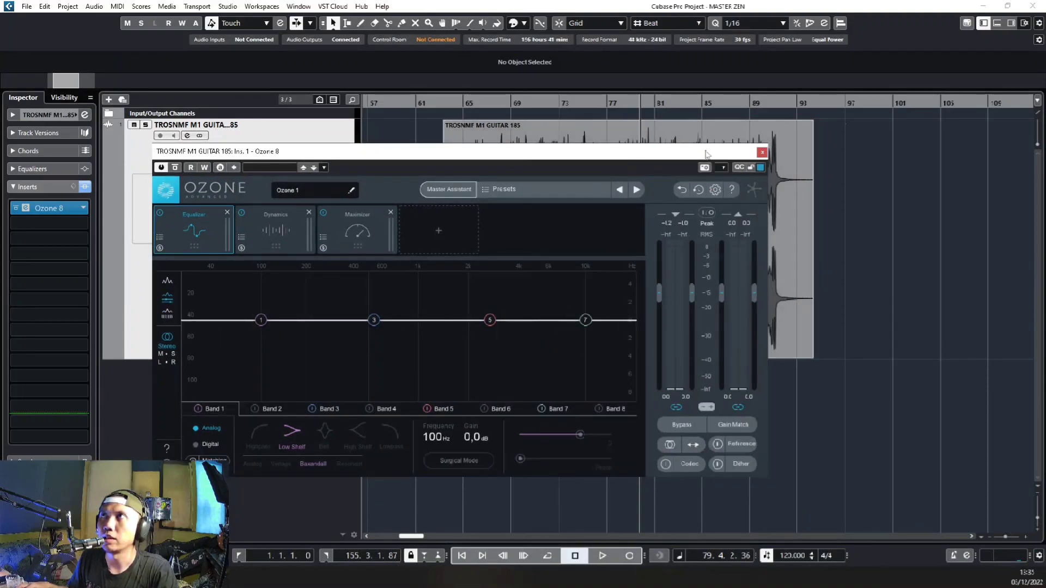
{"action": "left_click_drag", "start_coordinate": [707, 154], "coordinate": [712, 167]}
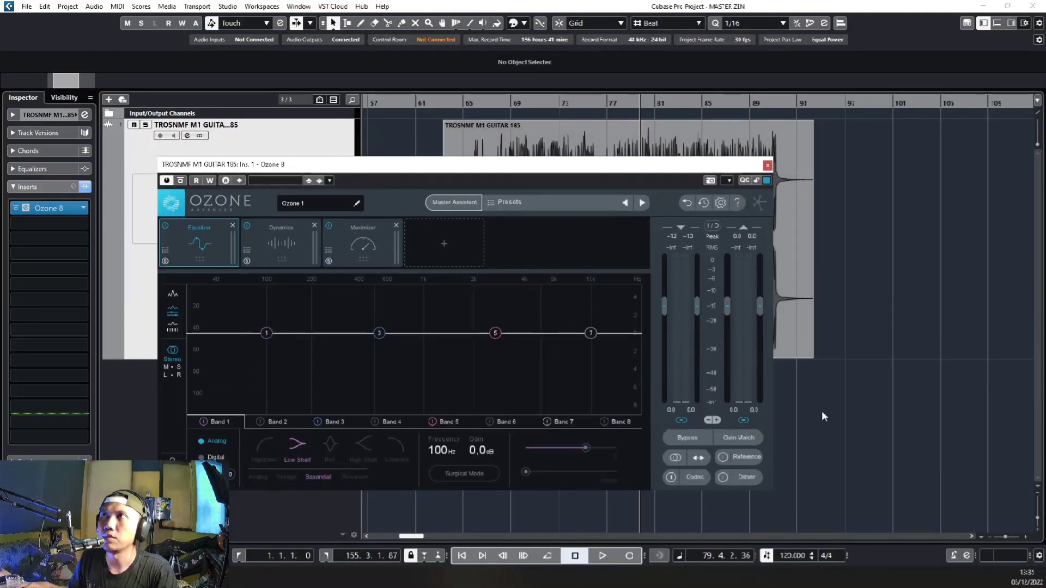
Load INTERVAL.mp3 from the Downloads subfolder as an Ozone 8 reference track and close the plugin
{"action": "left_click", "coordinate": [746, 458]}
{"action": "left_click", "coordinate": [410, 419]}
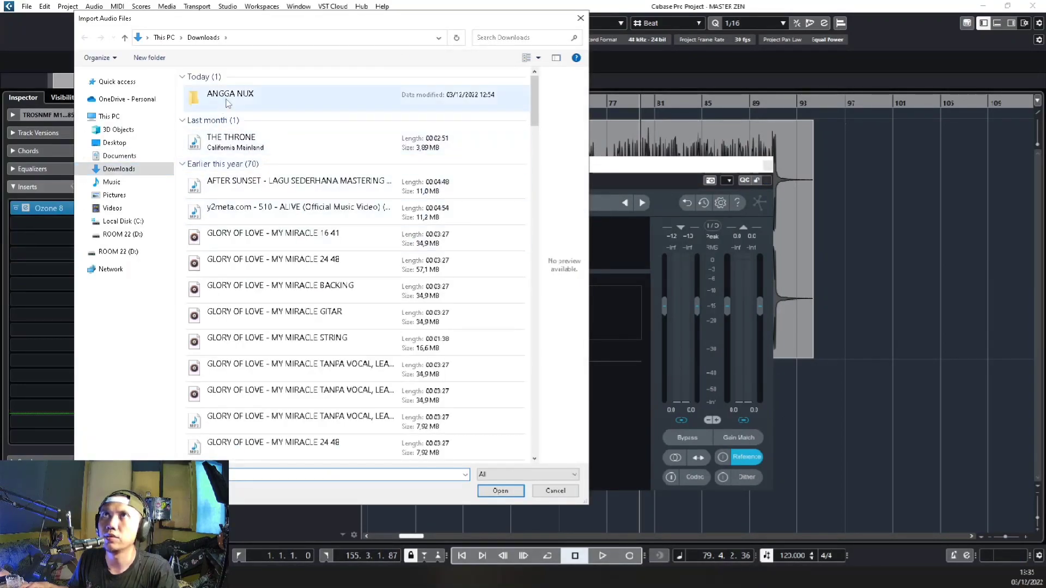
{"action": "double_click", "coordinate": [228, 101]}
{"action": "left_click", "coordinate": [226, 146]}
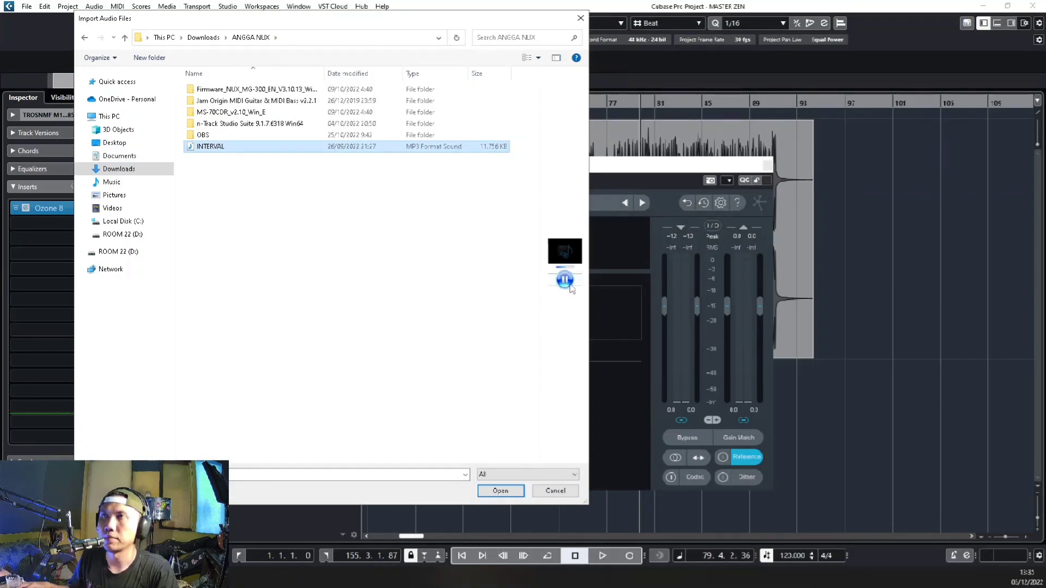
{"action": "left_click", "coordinate": [500, 491]}
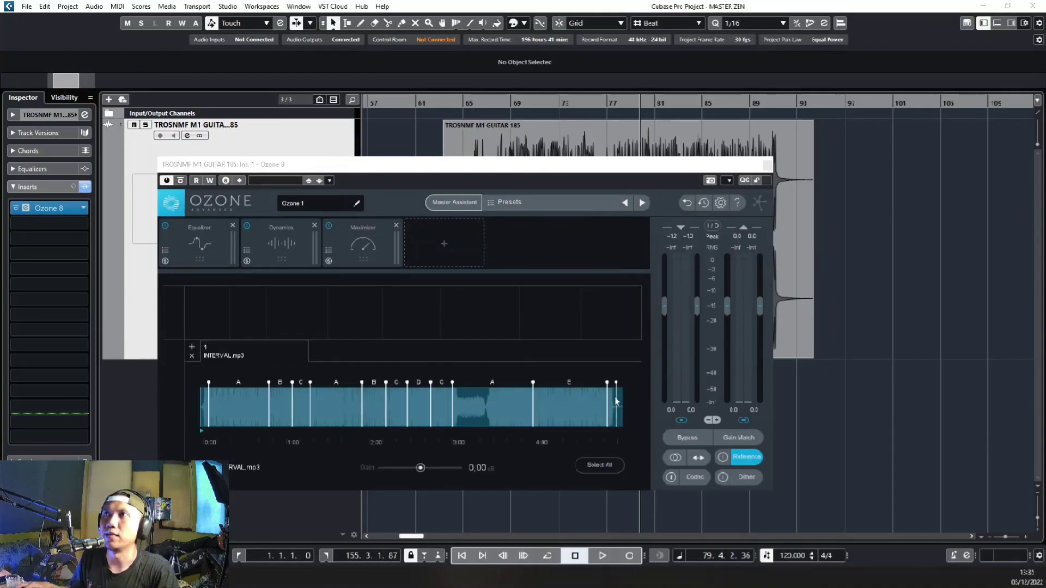
{"action": "left_click", "coordinate": [764, 166]}
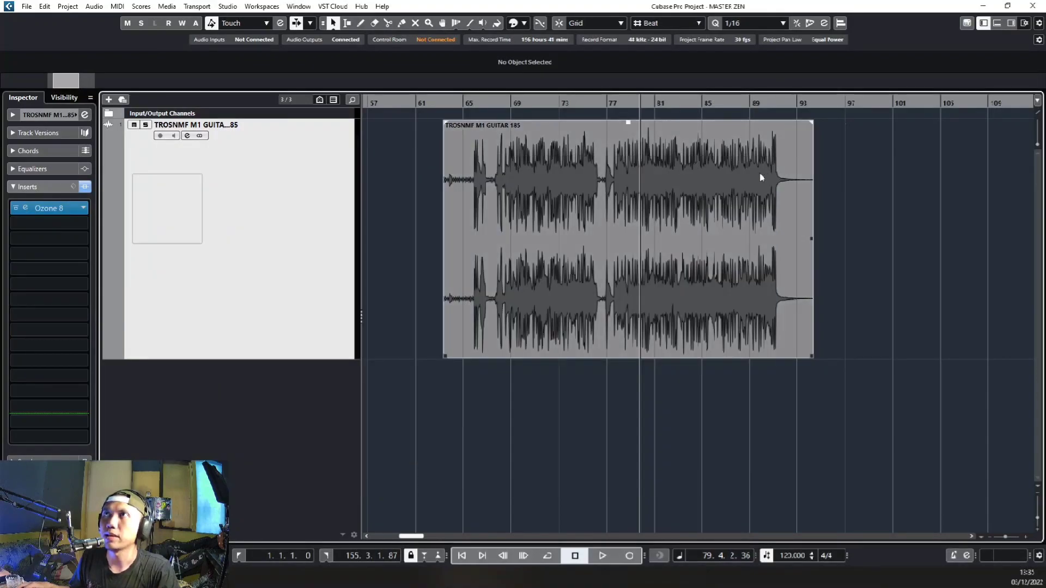
Add one stereo audio track below the guitar track, routed to Stereo Out
{"action": "right_click", "coordinate": [278, 325]}
{"action": "mouse_move", "coordinate": [305, 61]}
{"action": "left_click", "coordinate": [487, 63]}
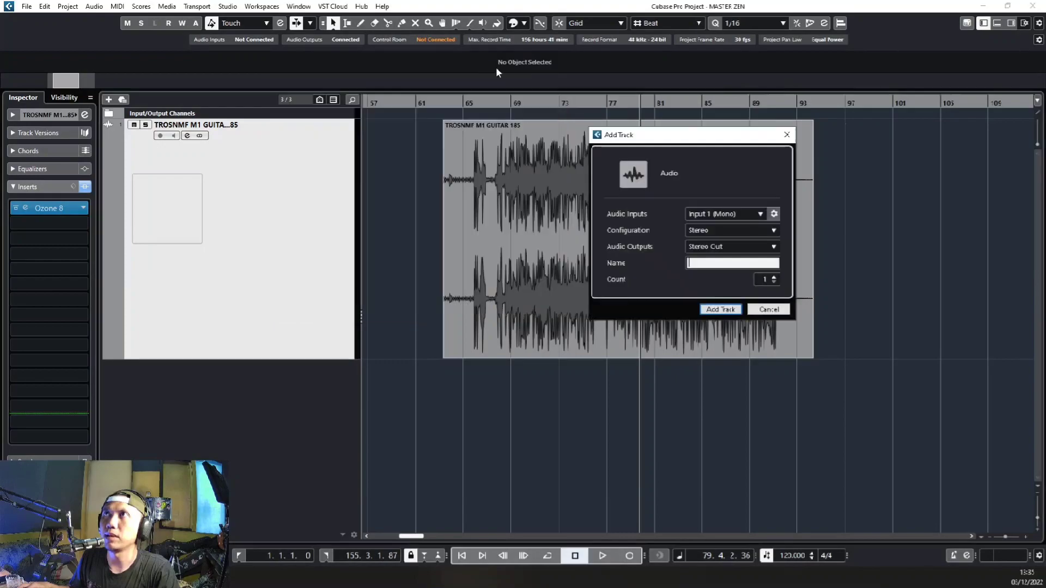
{"action": "left_click", "coordinate": [720, 309]}
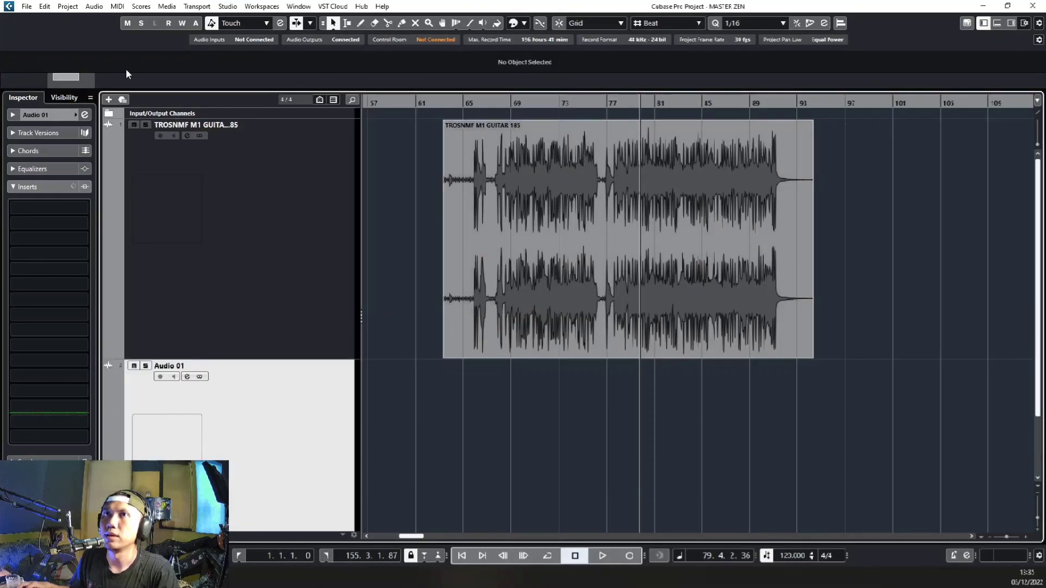
Import INTERVAL.mp3 onto the new audio track, copied to the project folder and converted to project settings, and place the clip around bar 101
{"action": "left_click", "coordinate": [29, 7]}
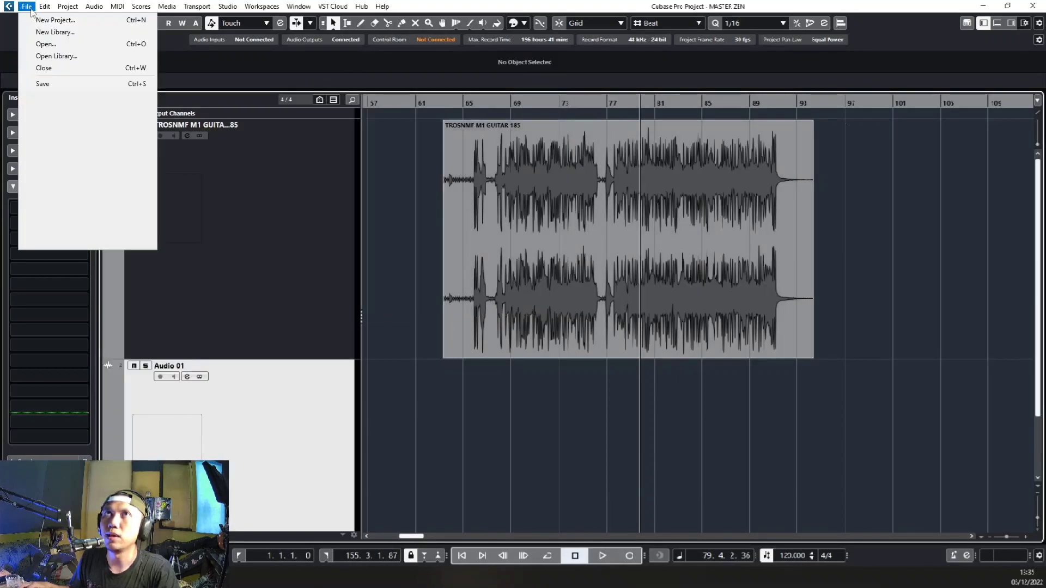
{"action": "mouse_move", "coordinate": [113, 161]}
{"action": "left_click", "coordinate": [182, 172]}
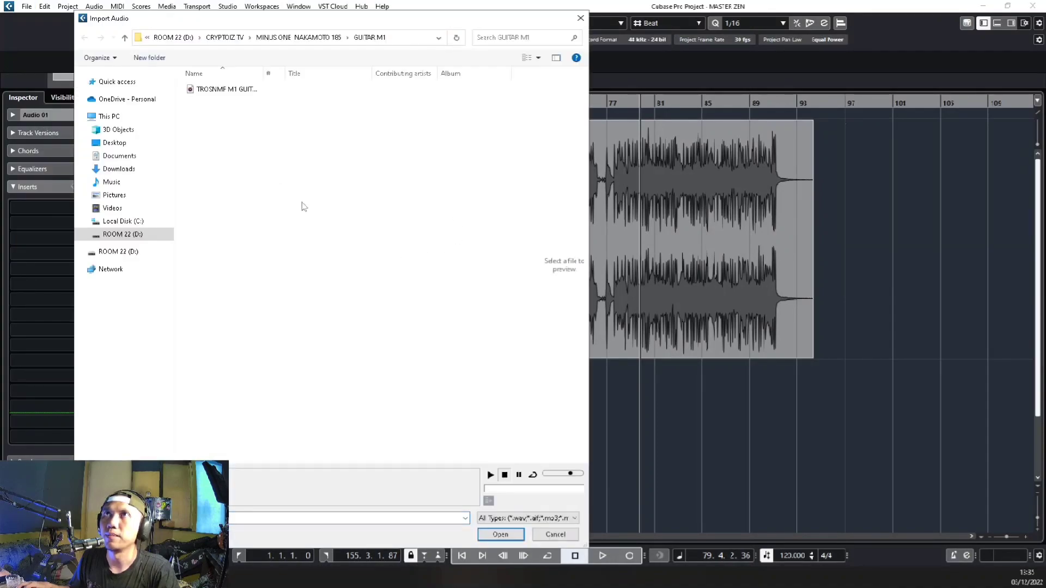
{"action": "left_click", "coordinate": [129, 170]}
{"action": "double_click", "coordinate": [222, 105]}
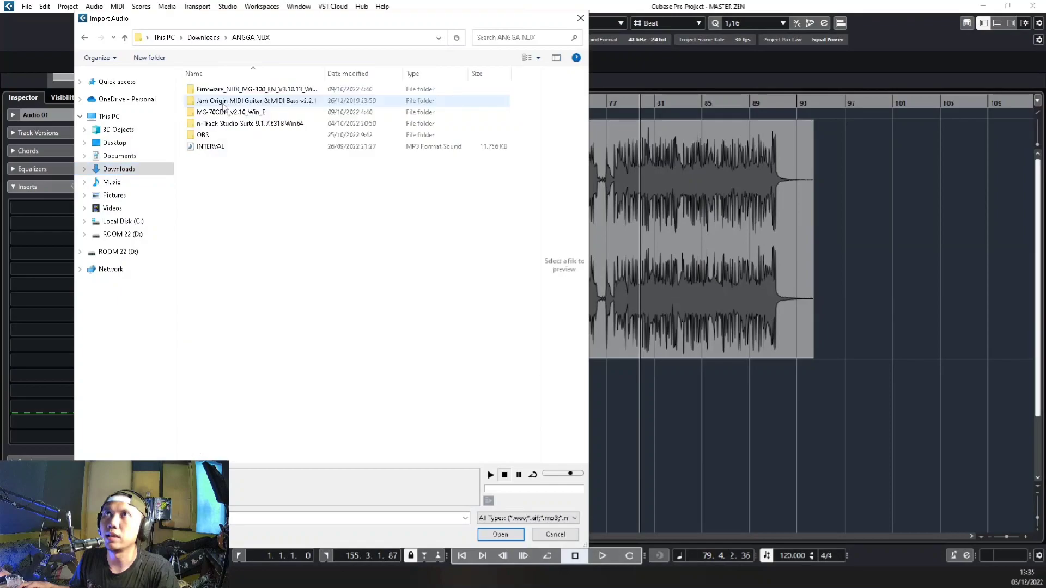
{"action": "left_click", "coordinate": [227, 147]}
{"action": "left_click", "coordinate": [490, 536]}
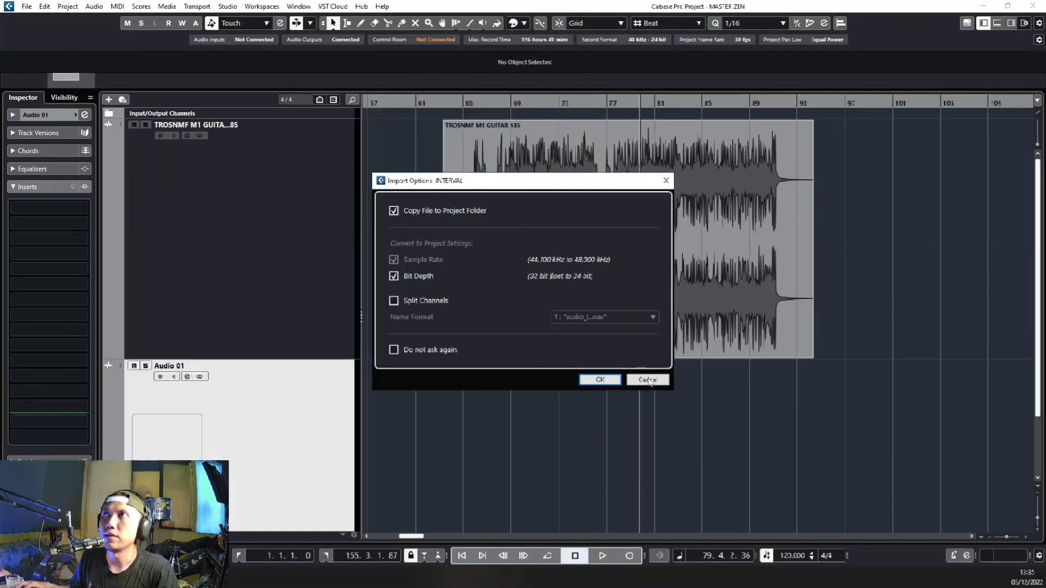
{"action": "left_click", "coordinate": [614, 383]}
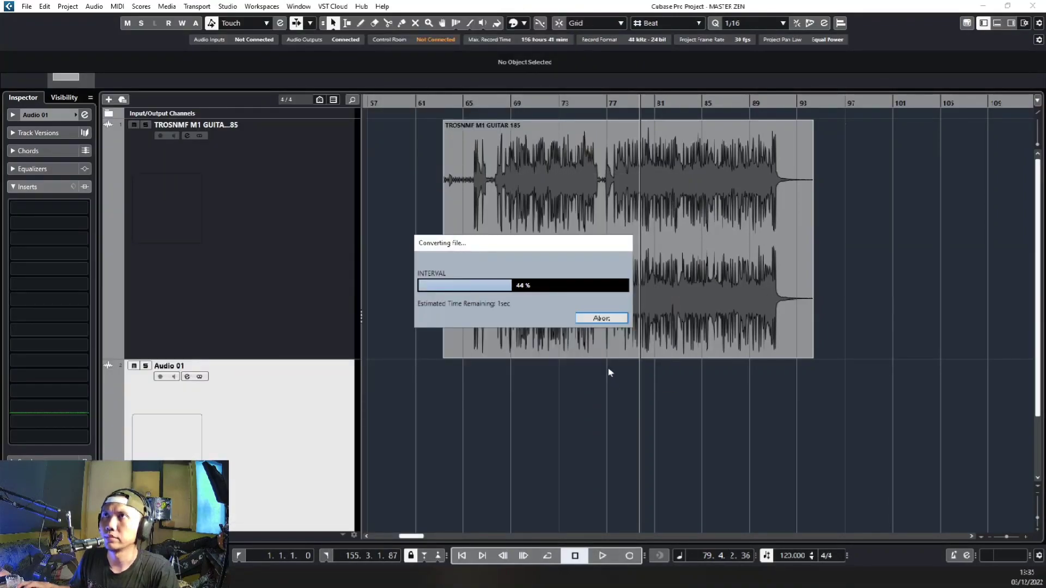
{"action": "left_click_drag", "start_coordinate": [768, 433], "coordinate": [1019, 431]}
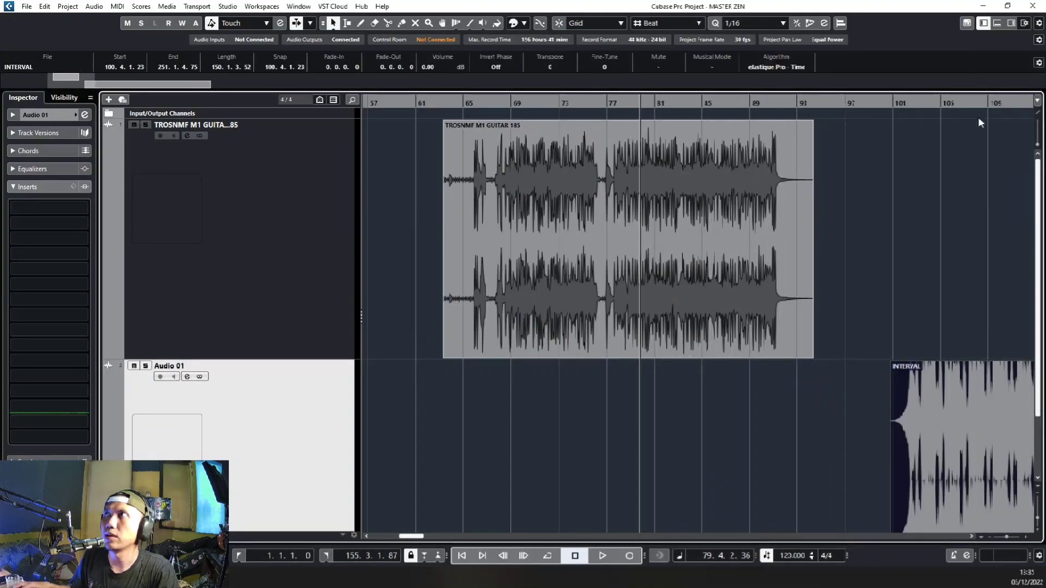
Listen to a passage of the INTERVAL clip and compare it with the guitar clip from about bar 72
{"action": "left_click", "coordinate": [973, 102]}
{"action": "key", "text": "space"}
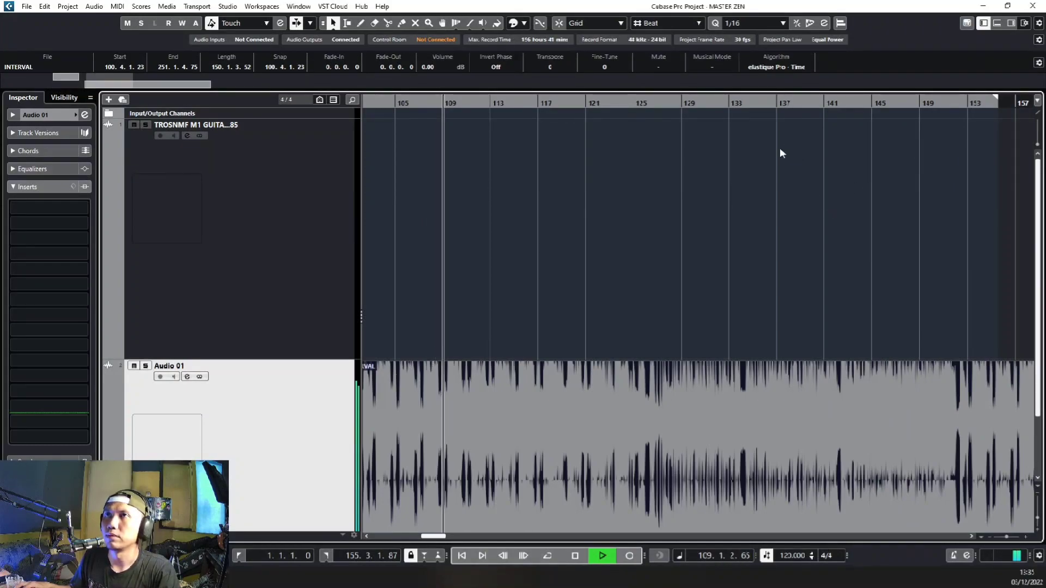
{"action": "key", "text": "space"}
{"action": "left_click_drag", "start_coordinate": [433, 536], "coordinate": [413, 536]}
{"action": "left_click", "coordinate": [523, 103]}
{"action": "left_click", "coordinate": [544, 132]}
{"action": "key", "text": "space"}
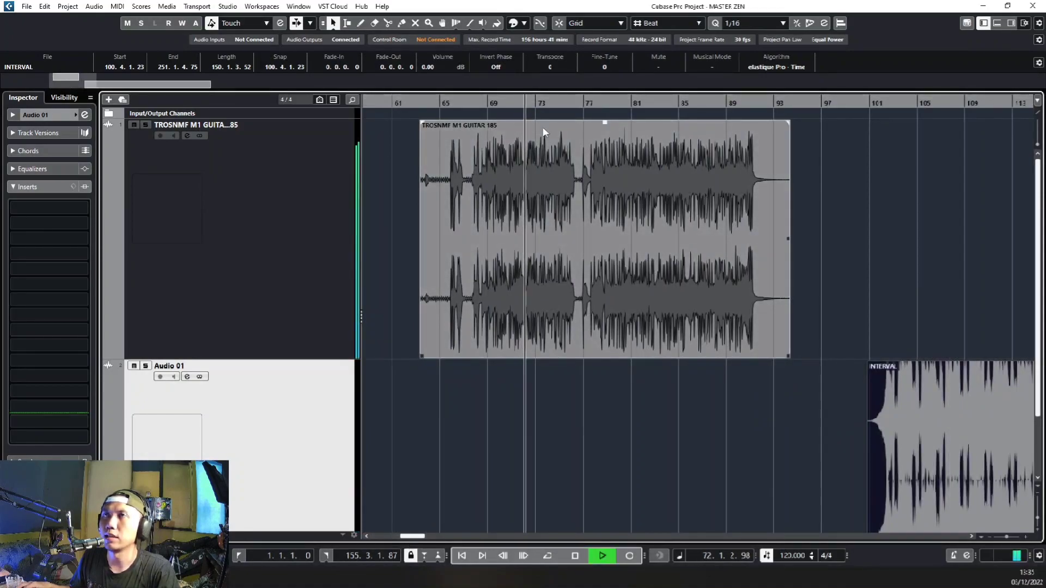
{"action": "left_click", "coordinate": [296, 245]}
{"action": "key", "text": "space"}
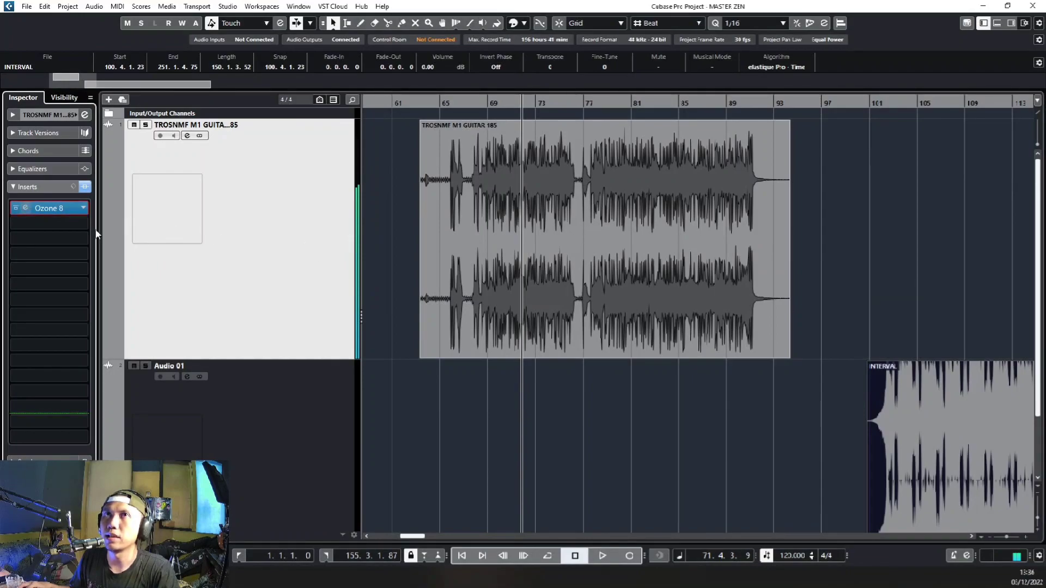
Reopen Ozone 8 on the guitar track and remove INTERVAL.mp3 from its reference tracks
{"action": "left_click", "coordinate": [48, 208]}
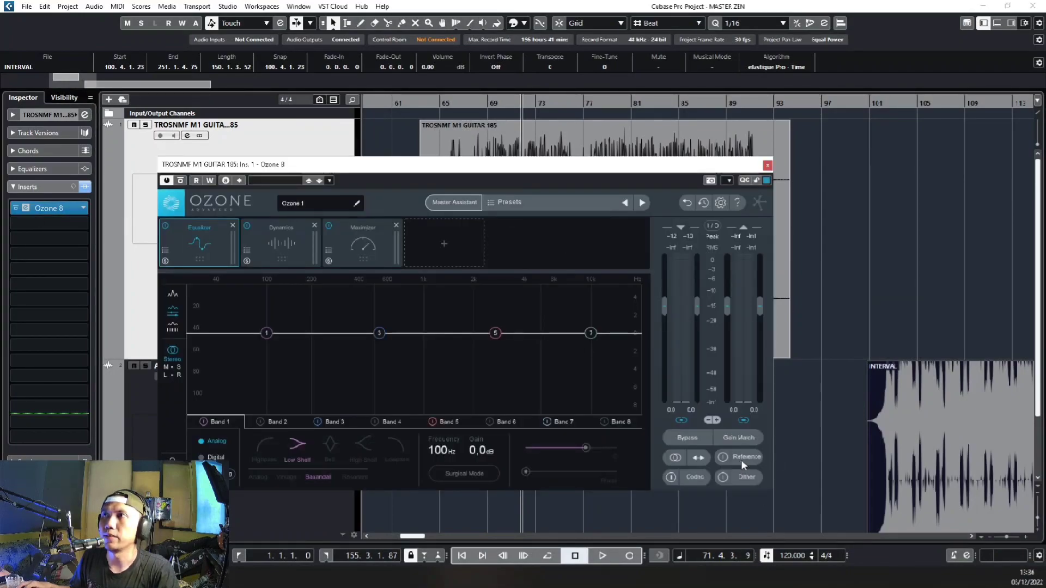
{"action": "left_click", "coordinate": [741, 459]}
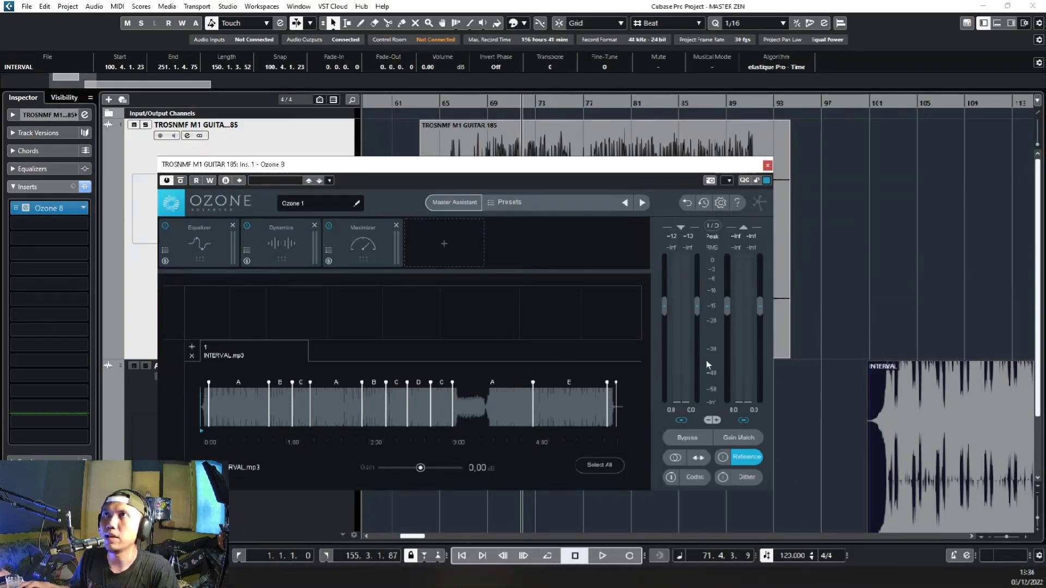
{"action": "left_click", "coordinate": [191, 356]}
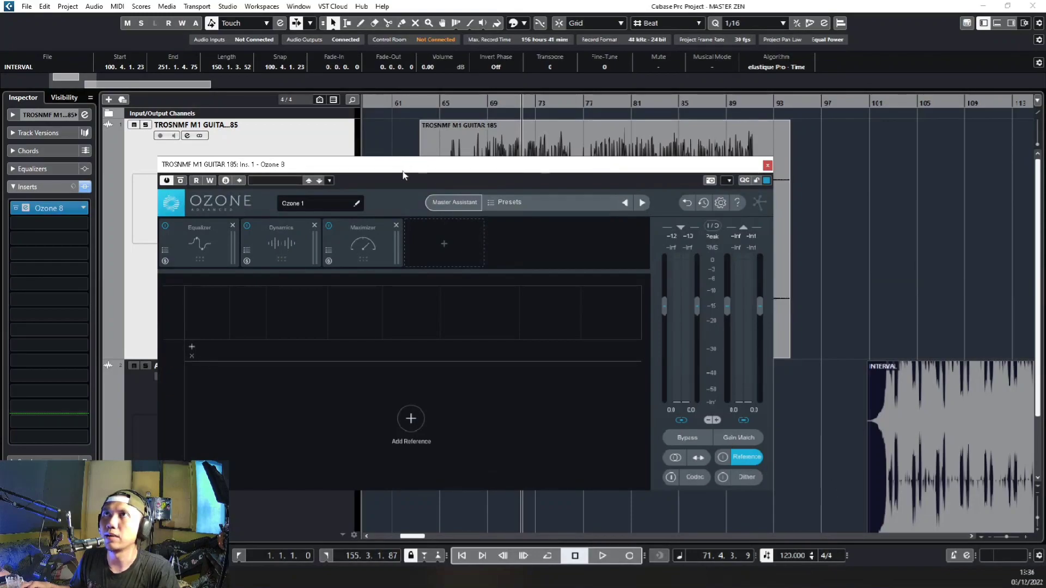
{"action": "left_click_drag", "start_coordinate": [419, 171], "coordinate": [421, 137]}
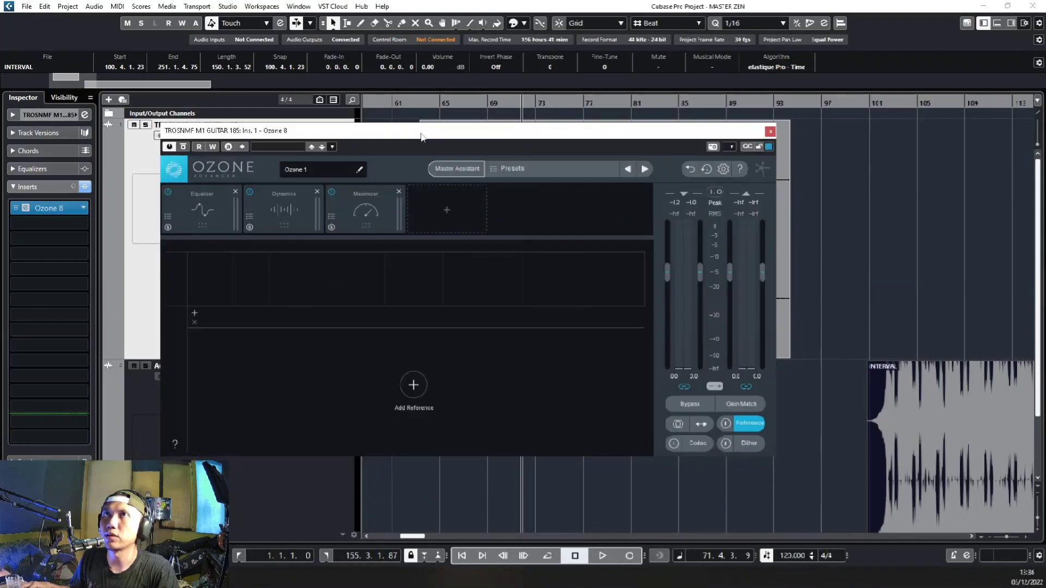
{"action": "left_click", "coordinate": [756, 427]}
{"action": "left_click", "coordinate": [757, 429]}
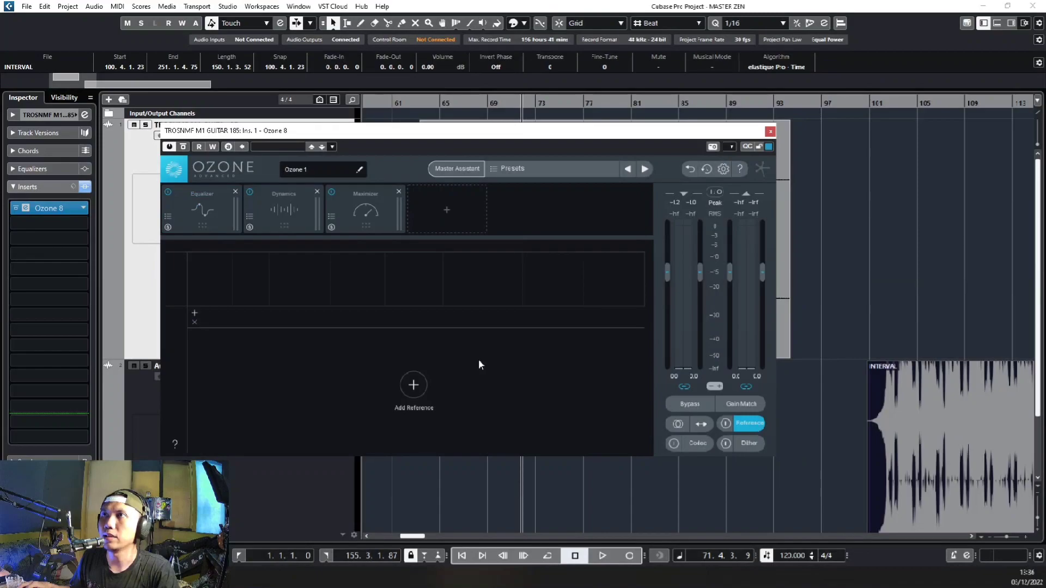
Add INTERVAL.mp3 to the empty Ozone 8 reference list
{"action": "left_click", "coordinate": [415, 387]}
{"action": "left_click", "coordinate": [214, 147]}
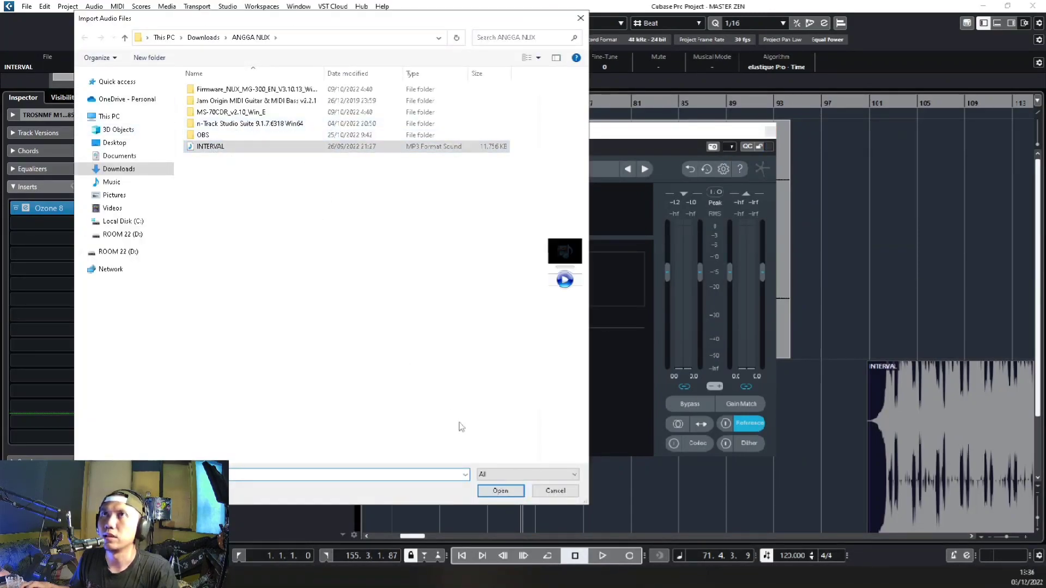
{"action": "left_click", "coordinate": [500, 491]}
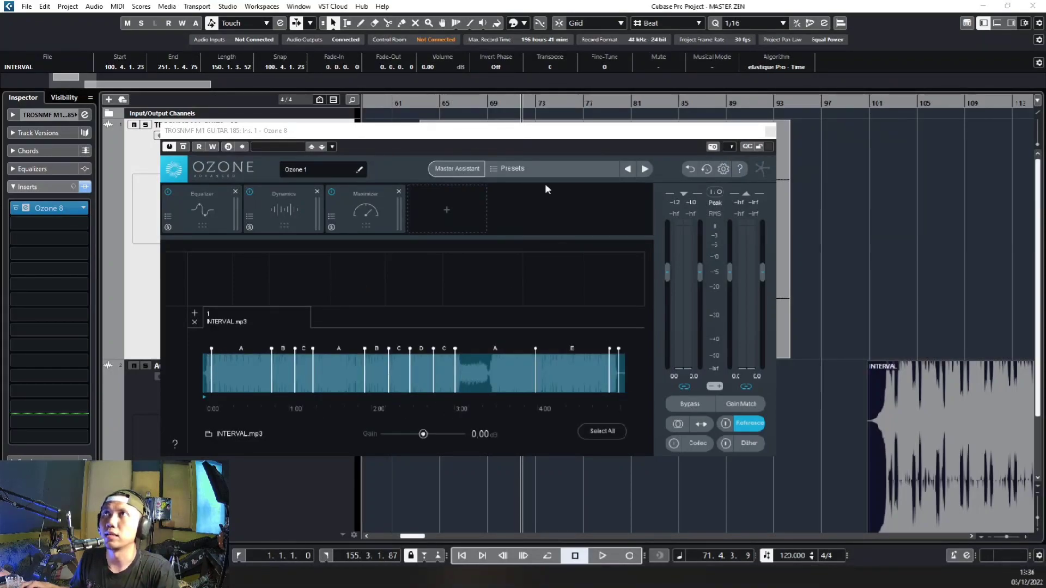
Start Master Assistant with Reference as the target, using INTERVAL.mp3 as the reference track, and proceed to the audio analysis
{"action": "left_click_drag", "start_coordinate": [556, 130], "coordinate": [574, 171]}
{"action": "left_click", "coordinate": [498, 211]}
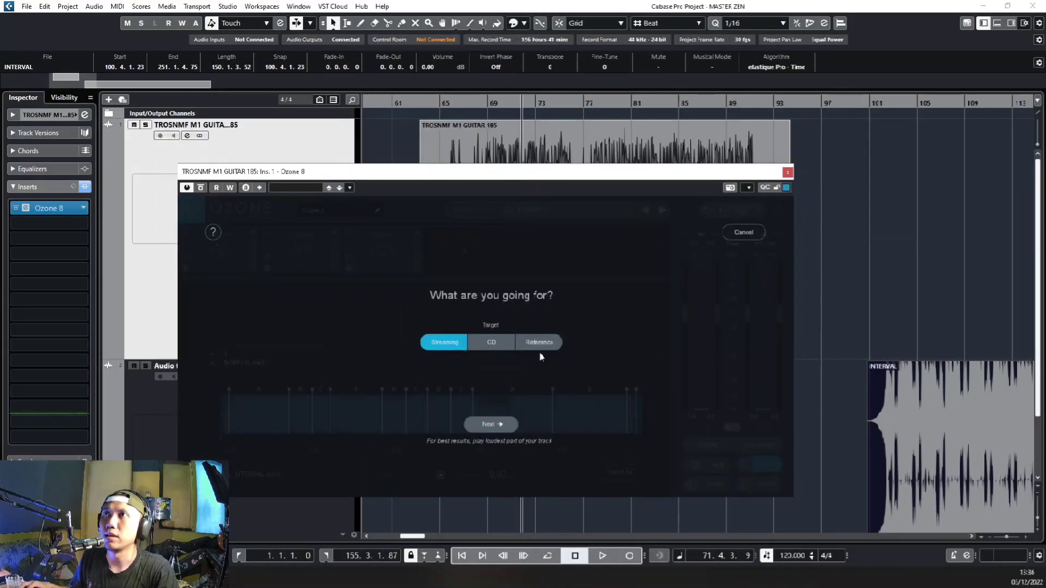
{"action": "left_click", "coordinate": [543, 346]}
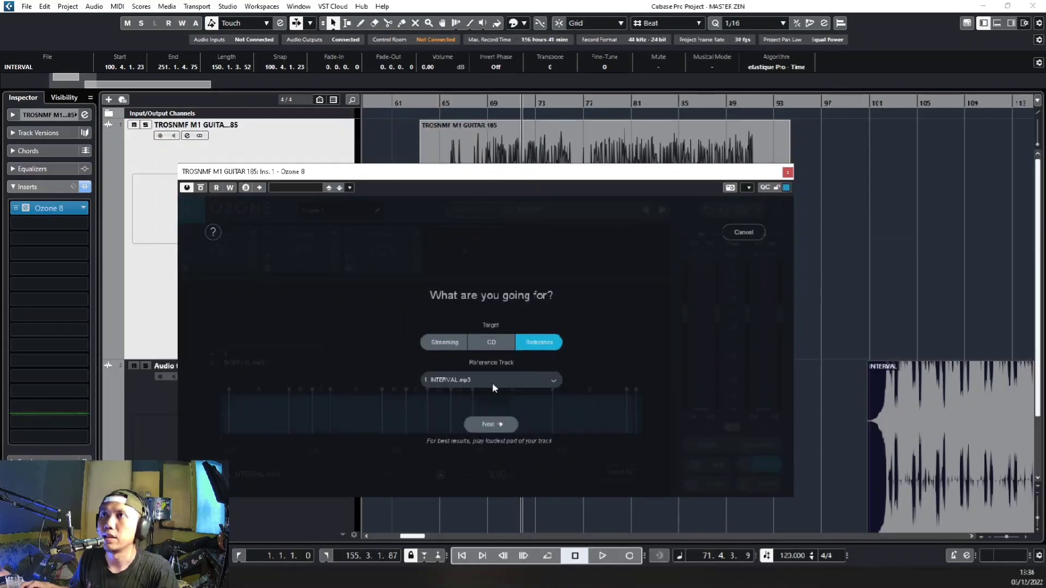
{"action": "left_click", "coordinate": [493, 425]}
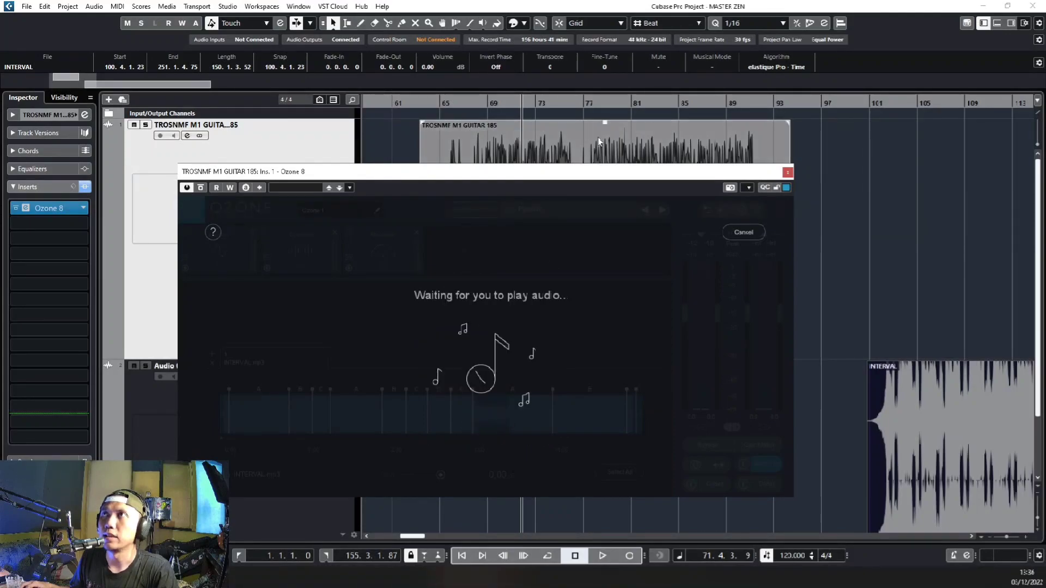
Play the guitar clip from about bar 77 for Master Assistant to analyze, accept its suggested settings, and stop playback
{"action": "left_click", "coordinate": [593, 105]}
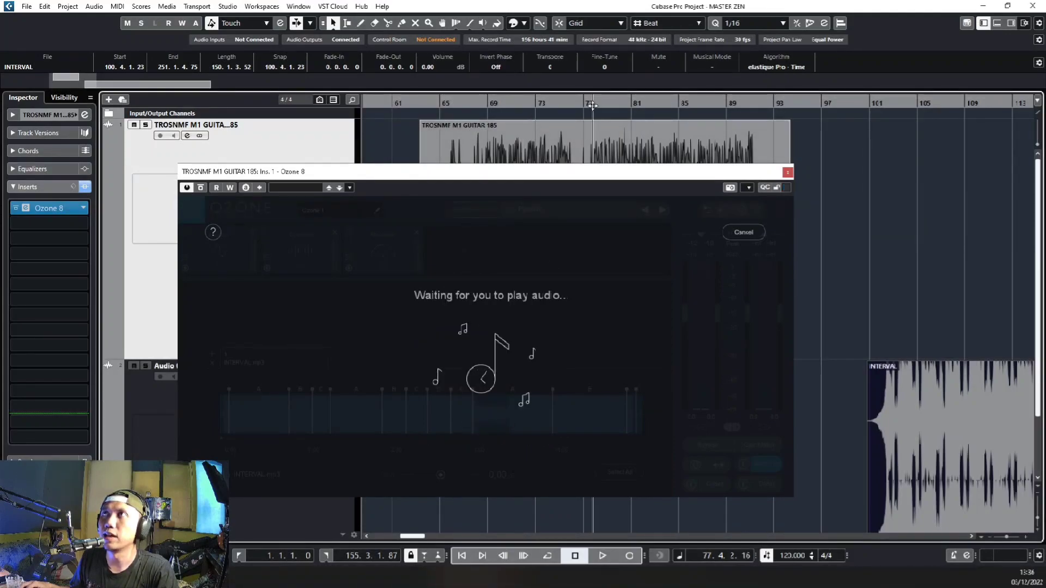
{"action": "key", "text": "space"}
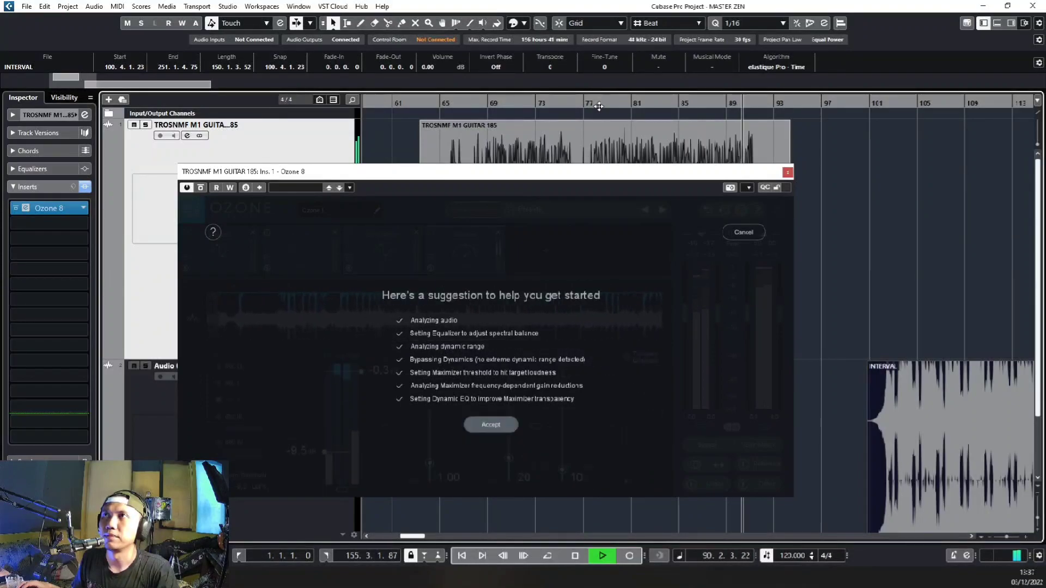
{"action": "left_click", "coordinate": [493, 425]}
{"action": "key", "text": "space"}
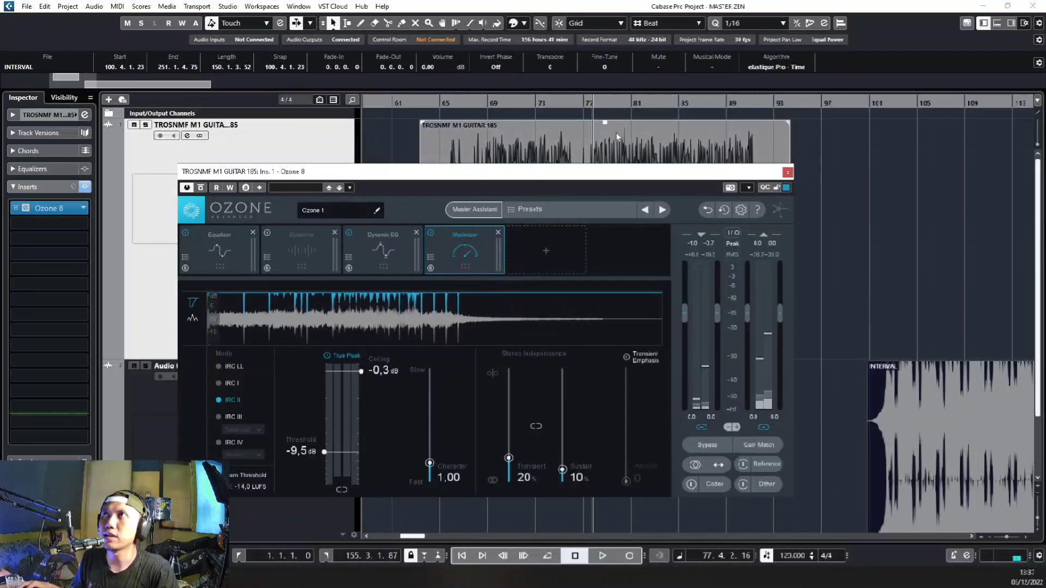
Compare the processed guitar from about bar 79 with the INTERVAL clip from about bar 107 by playing short passages of each
{"action": "left_click", "coordinate": [612, 102]}
{"action": "key", "text": "space"}
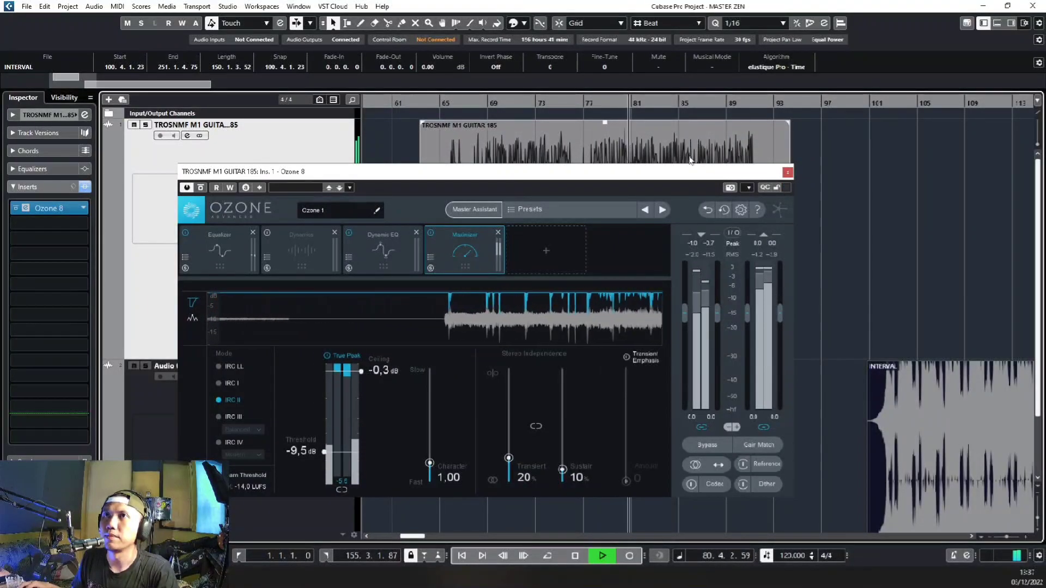
{"action": "key", "text": "space"}
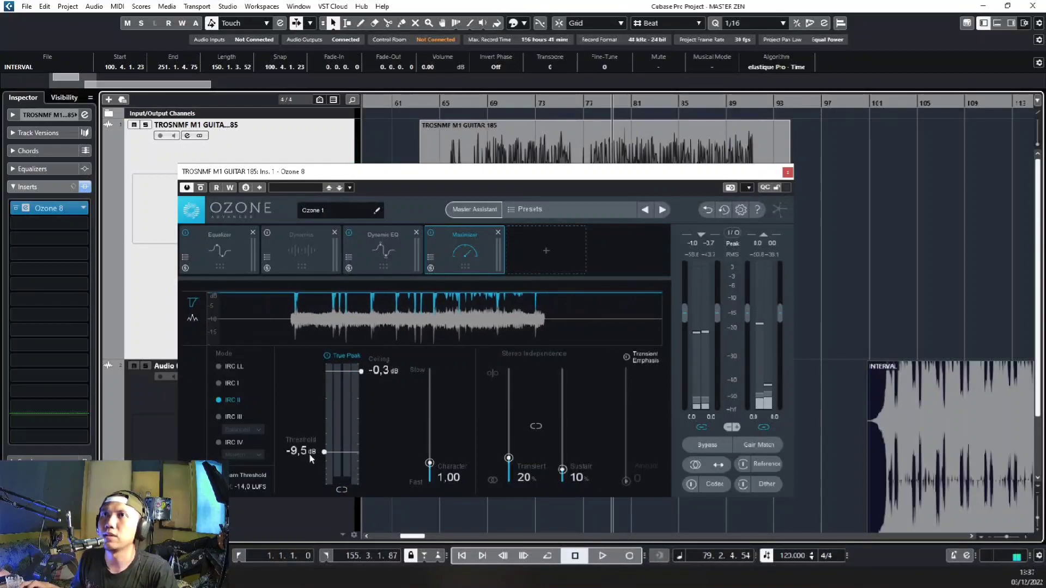
{"action": "key", "text": "space"}
{"action": "key", "text": "space"}
{"action": "left_click", "coordinate": [950, 100]}
{"action": "key", "text": "space"}
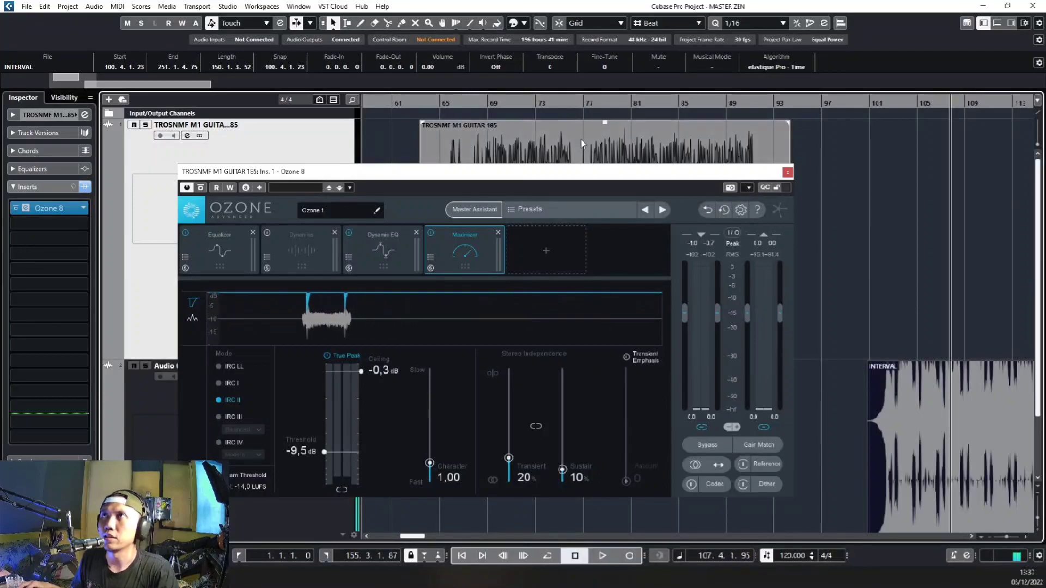
{"action": "key", "text": "space"}
{"action": "left_click", "coordinate": [615, 109]}
{"action": "key", "text": "space"}
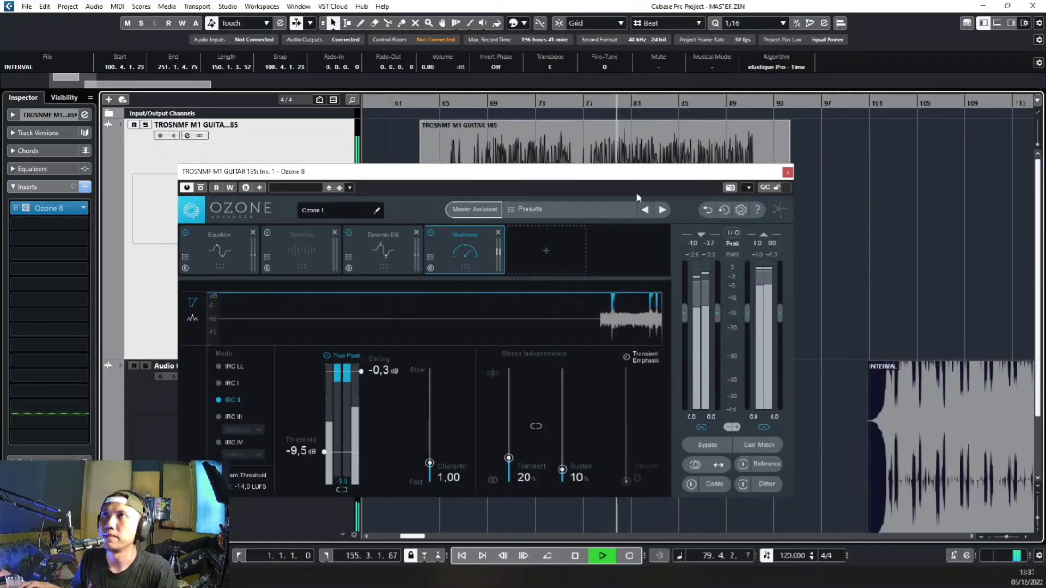
{"action": "key", "text": "space"}
Add Vintage Compressor and Imager modules to the Ozone 8 chain, placing both ahead of the Maximizer
{"action": "left_click", "coordinate": [545, 251]}
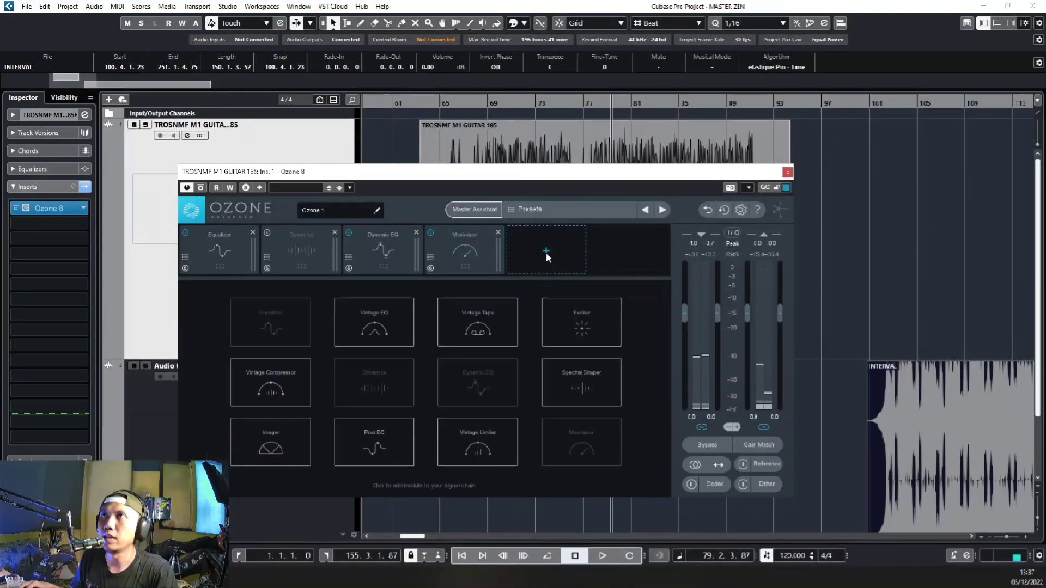
{"action": "left_click_drag", "start_coordinate": [525, 264], "coordinate": [483, 261]}
{"action": "left_click", "coordinate": [631, 252]}
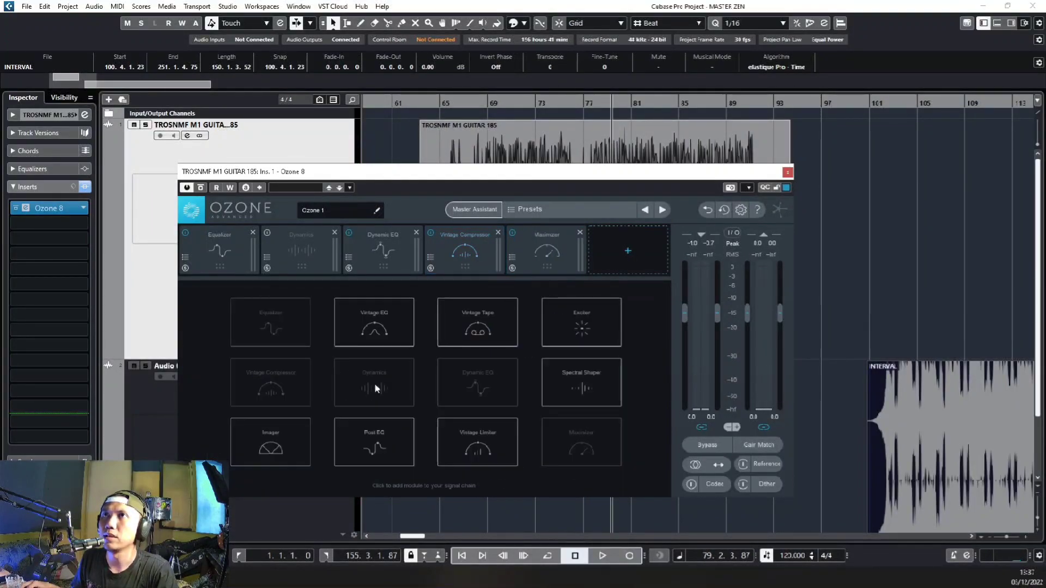
{"action": "left_click", "coordinate": [283, 453]}
{"action": "left_click_drag", "start_coordinate": [625, 252], "coordinate": [567, 255]}
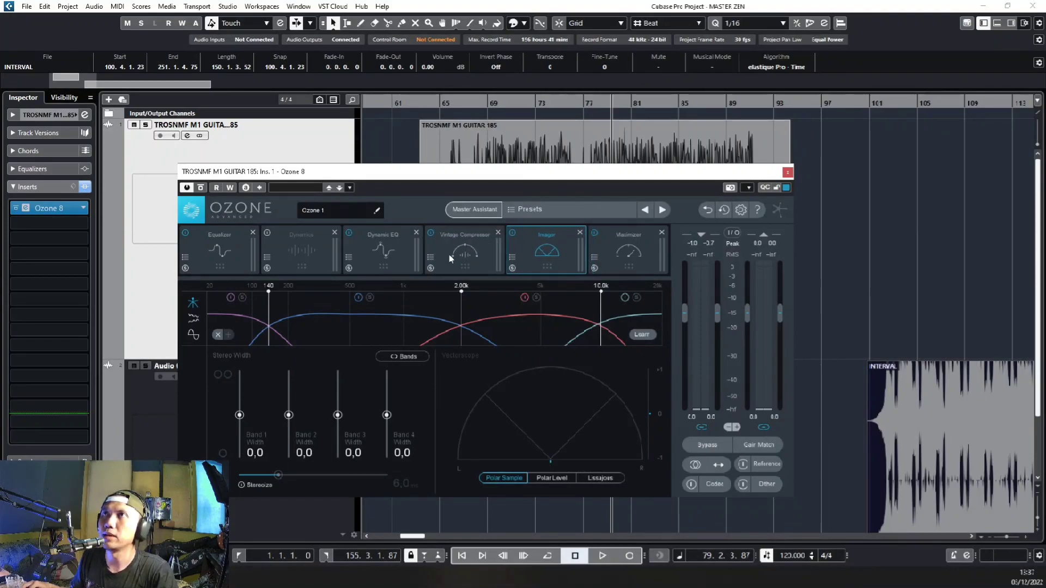
Lower the Vintage Compressor's threshold to -16.5 dB while listening to the guitar passage
{"action": "left_click", "coordinate": [472, 241]}
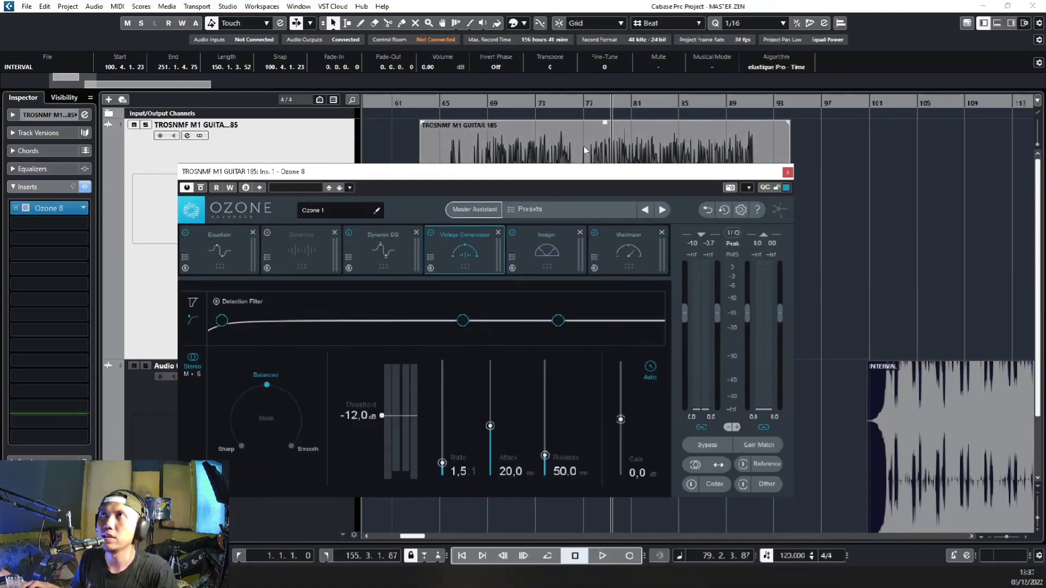
{"action": "key", "text": "space"}
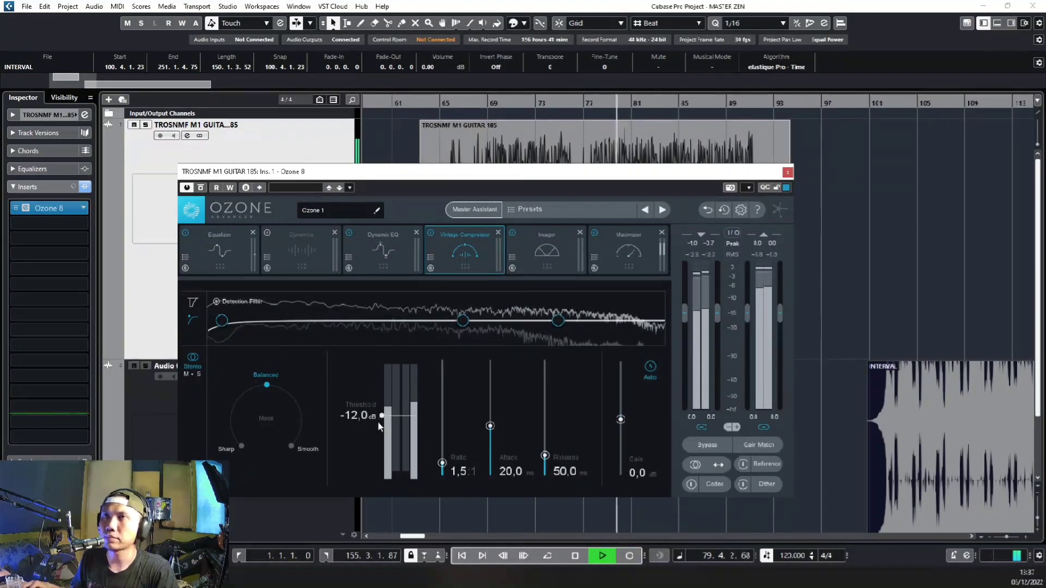
{"action": "mouse_move", "coordinate": [387, 417]}
{"action": "left_mouse_down"}
{"action": "mouse_move", "coordinate": [386, 429]}
{"action": "mouse_move", "coordinate": [387, 419]}
{"action": "left_mouse_up"}
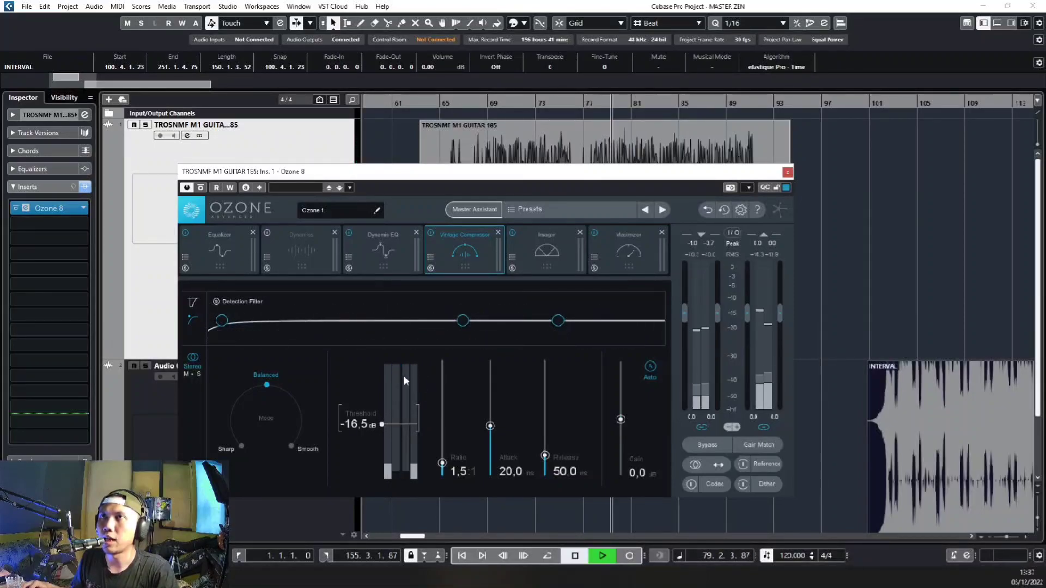
{"action": "key", "text": "space"}
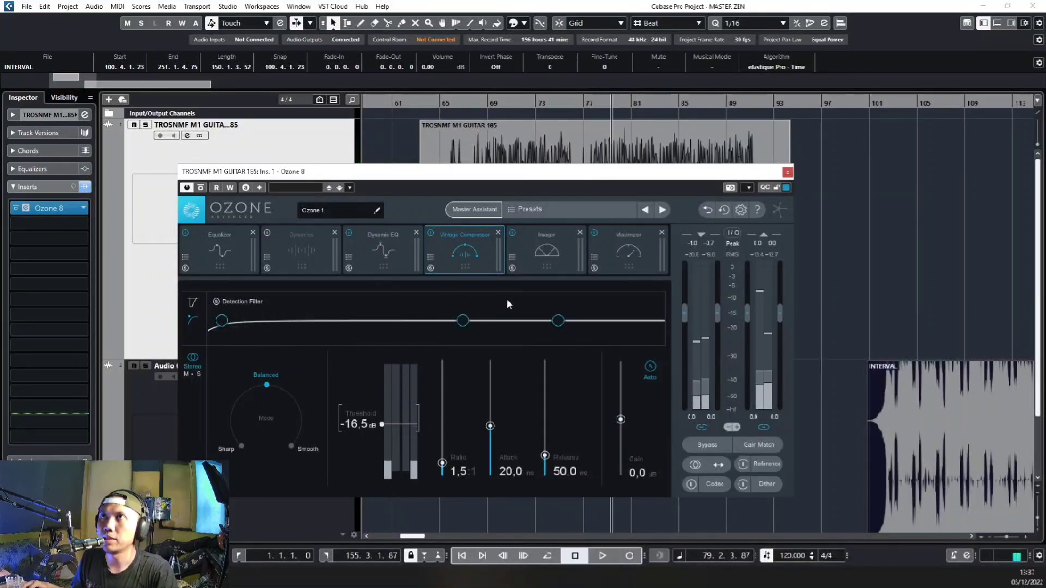
{"action": "key", "text": "space"}
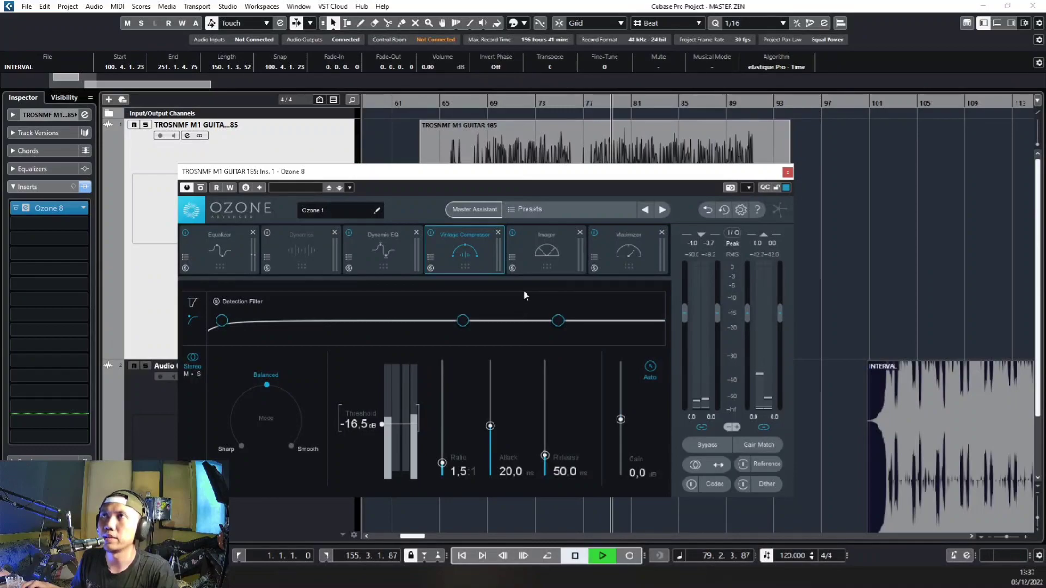
{"action": "key", "text": "space"}
Learn the Imager's crossover points during playback, and link its bands with the stereo width of all four at 12.7
{"action": "left_click", "coordinate": [560, 266]}
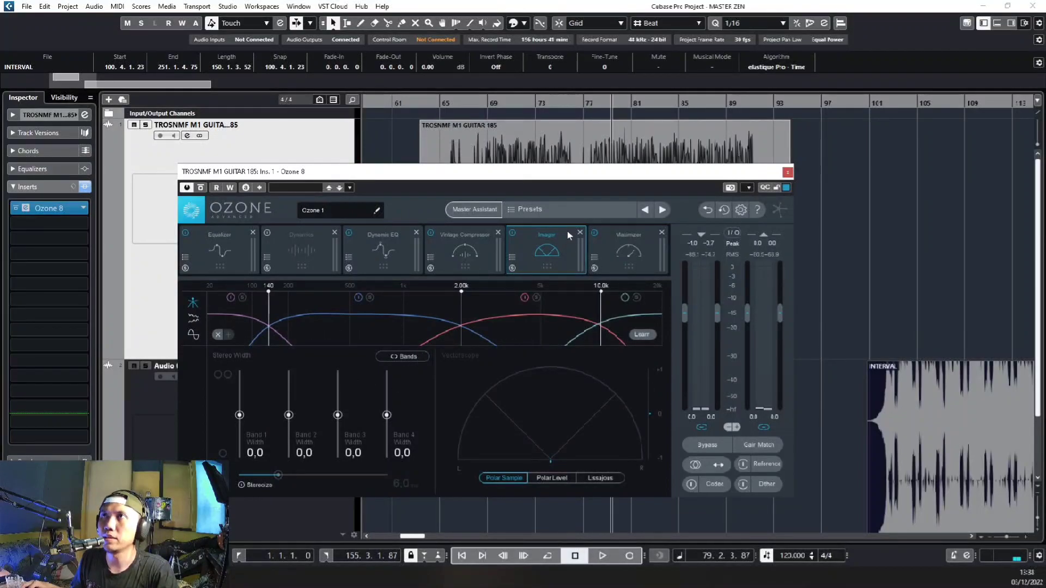
{"action": "key", "text": "space"}
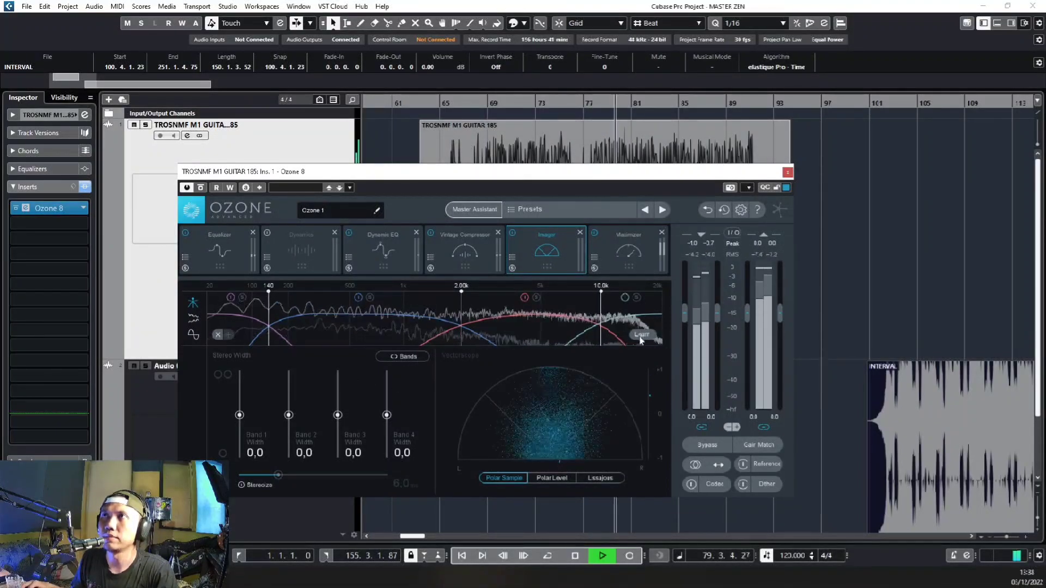
{"action": "key", "text": "space"}
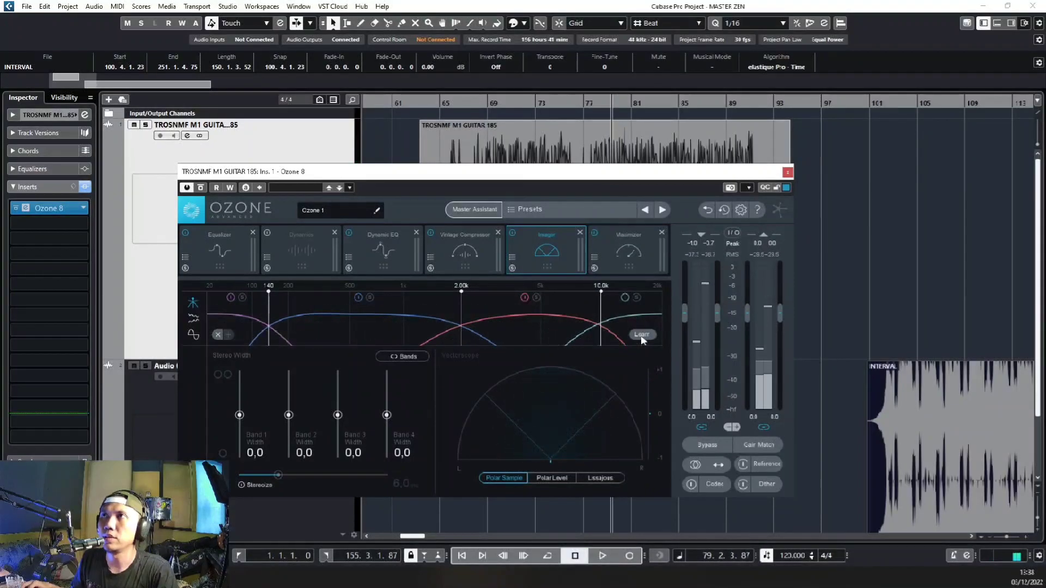
{"action": "left_click", "coordinate": [642, 335]}
{"action": "key", "text": "space"}
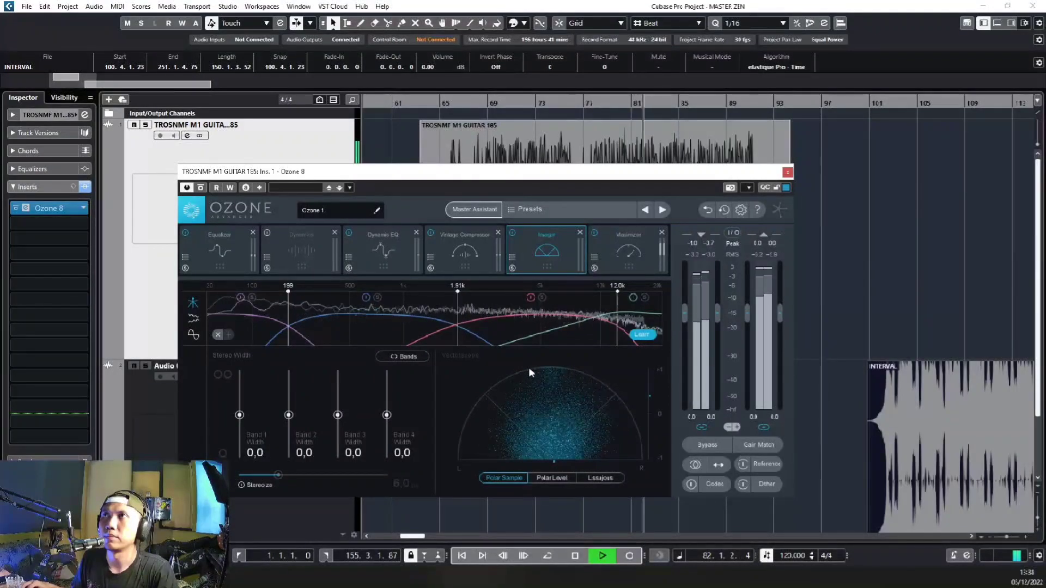
{"action": "left_click", "coordinate": [413, 356]}
{"action": "left_click_drag", "start_coordinate": [388, 416], "coordinate": [390, 410]}
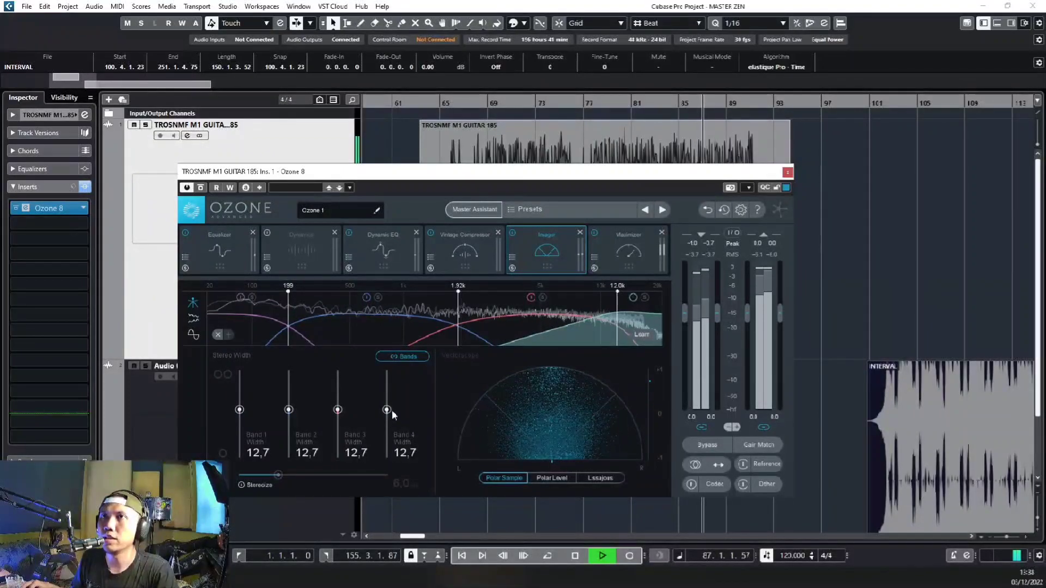
Lower the Maximizer's threshold to -10.4 dB and listen to the guitar passage from about bar 79
{"action": "left_click", "coordinate": [619, 265]}
{"action": "key", "text": "space"}
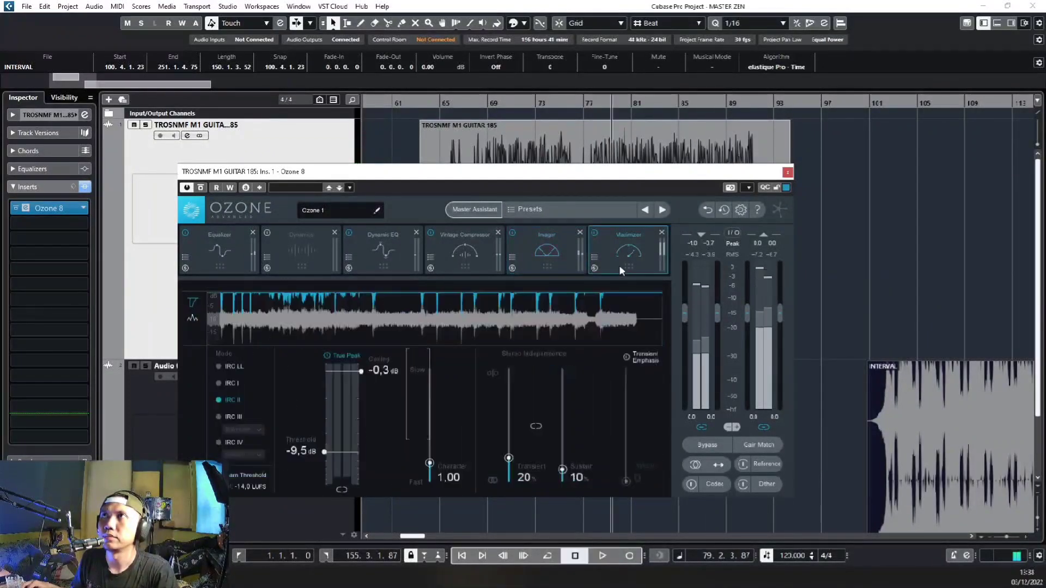
{"action": "key", "text": "space"}
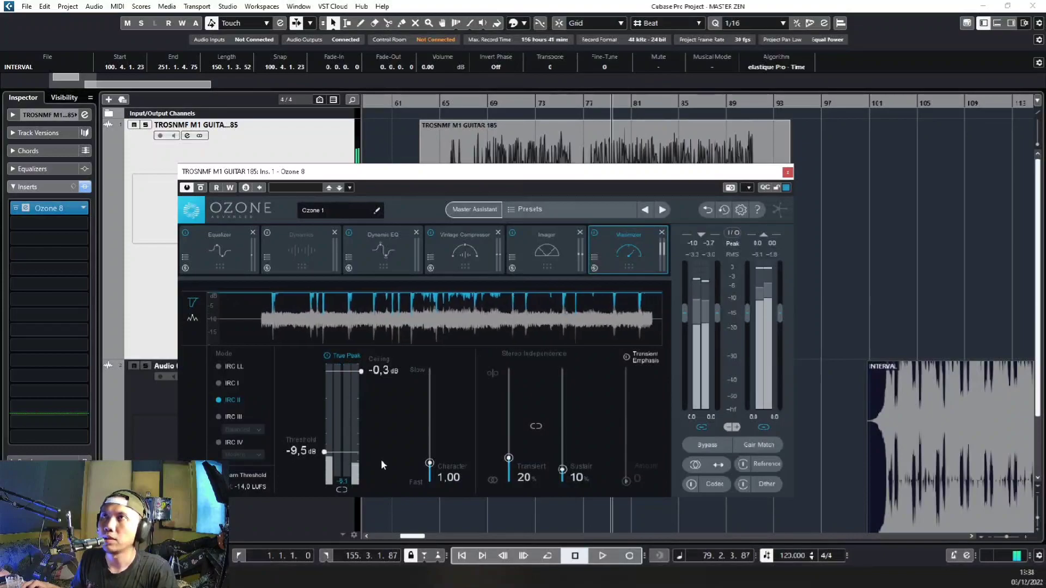
{"action": "key", "text": "space"}
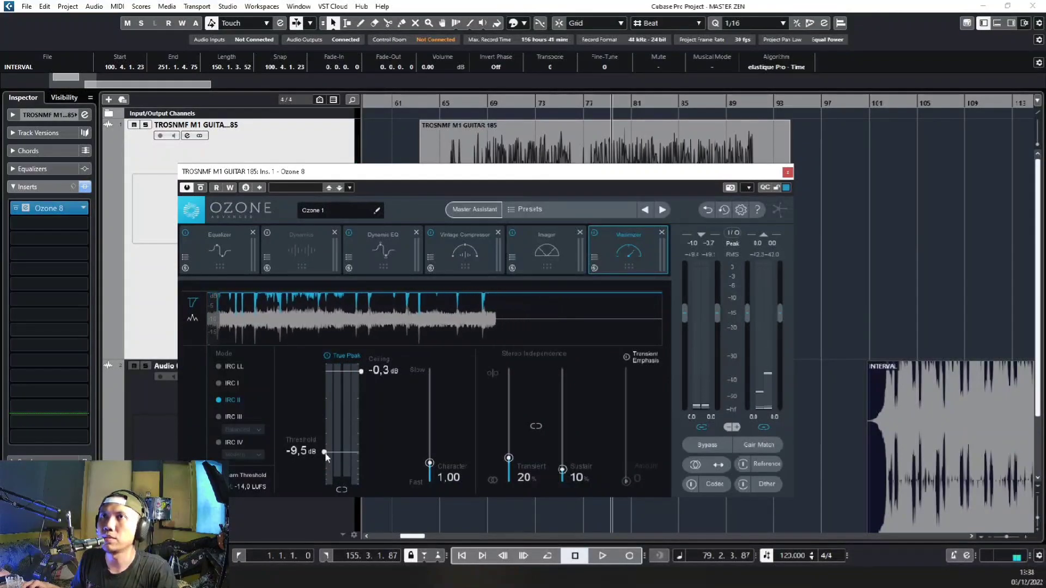
{"action": "left_click_drag", "start_coordinate": [326, 454], "coordinate": [329, 458]}
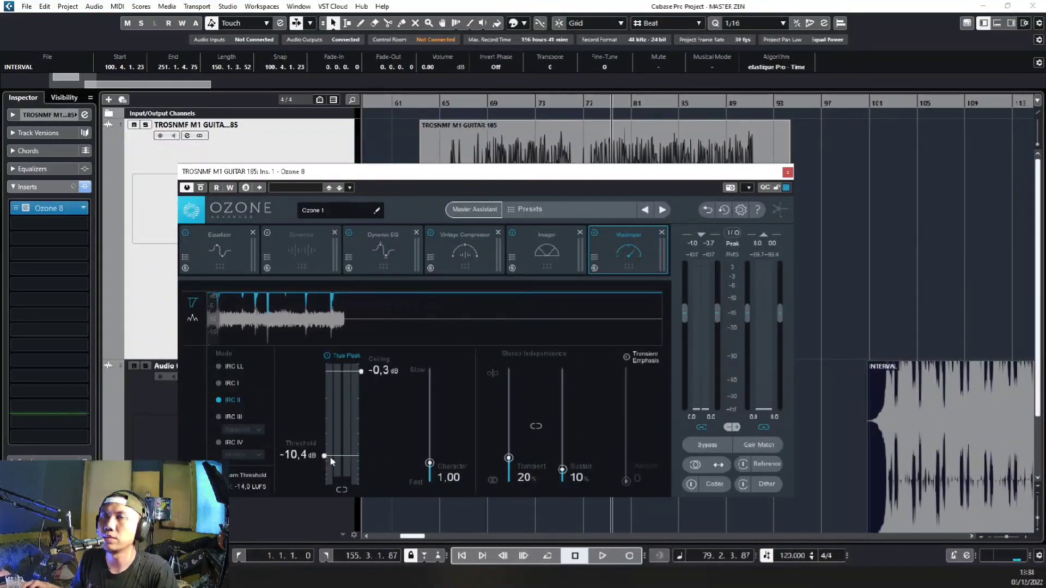
{"action": "key", "text": "space"}
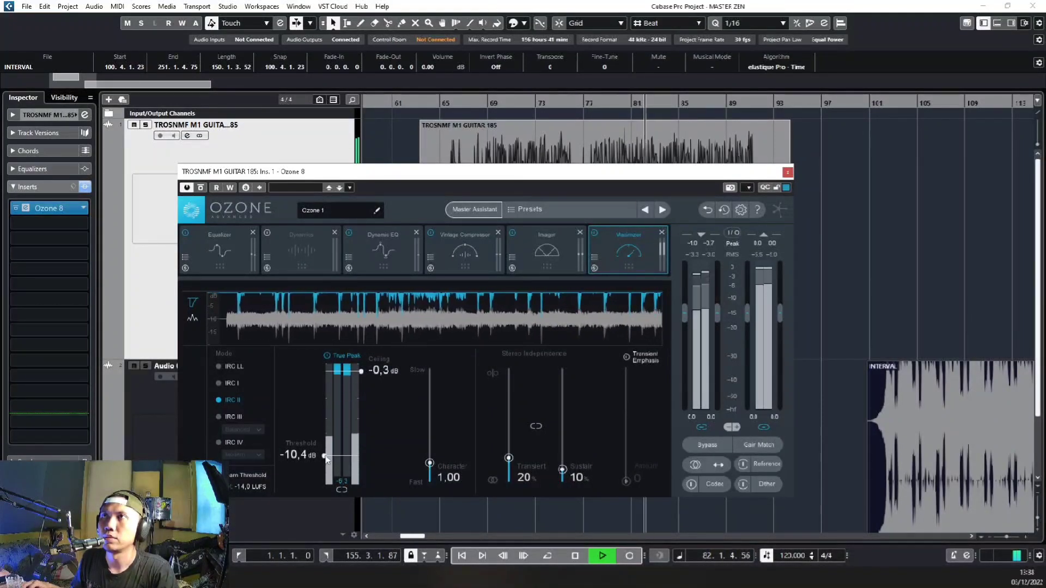
{"action": "key", "text": "space"}
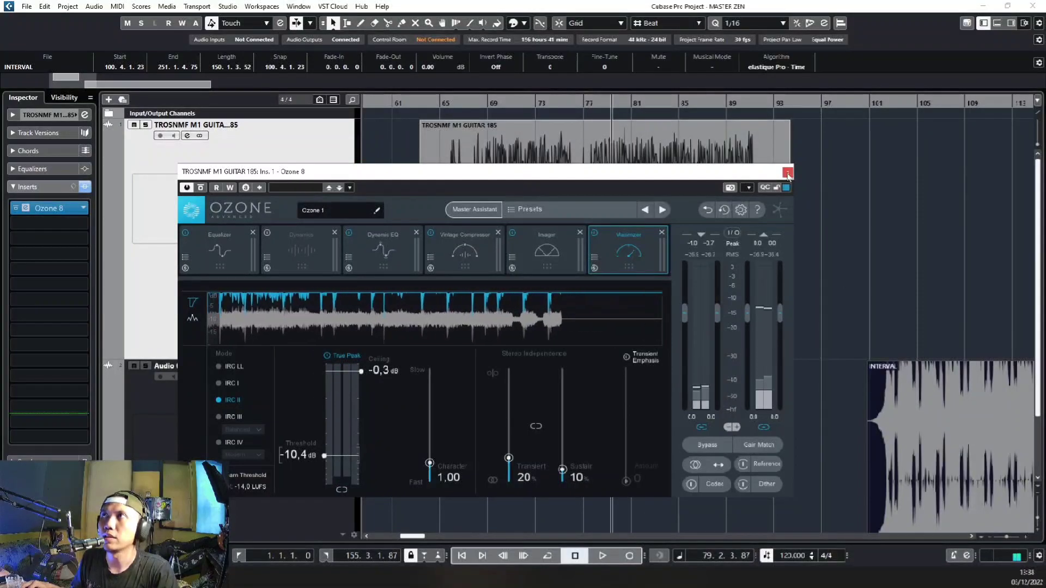
Move the Ozone 8 window aside and compare the INTERVAL clip near bar 107 with the mastered guitar near bar 80
{"action": "left_click_drag", "start_coordinate": [723, 166], "coordinate": [669, 167]}
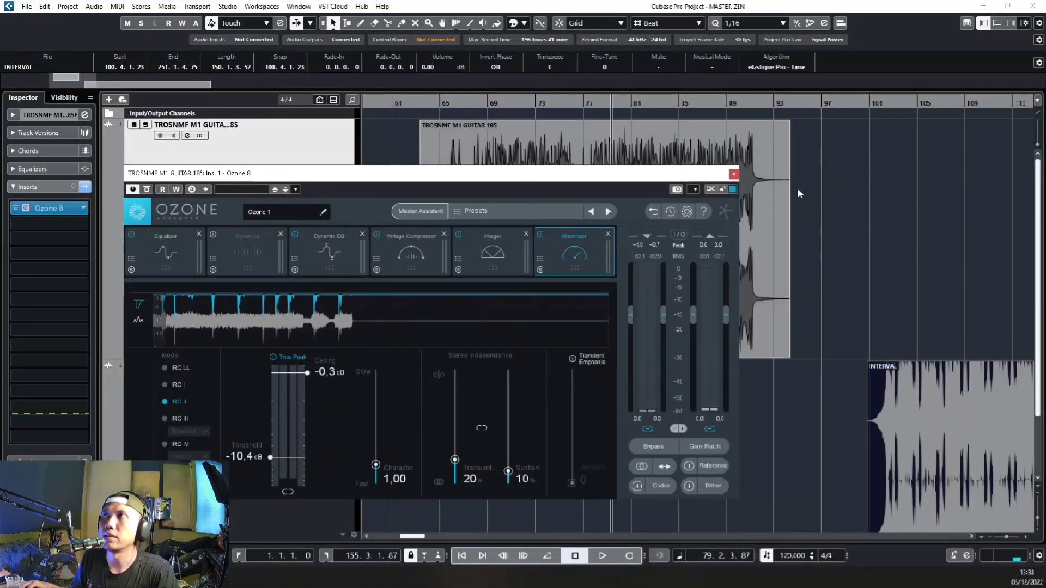
{"action": "left_click", "coordinate": [920, 136]}
{"action": "key", "text": "space"}
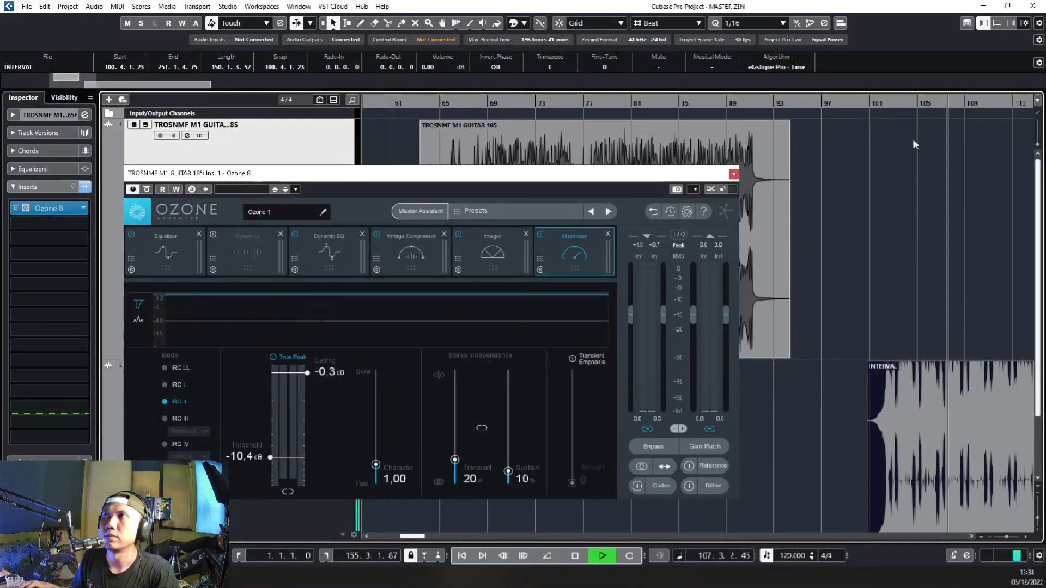
{"action": "key", "text": "space"}
{"action": "left_click", "coordinate": [620, 109]}
{"action": "key", "text": "space"}
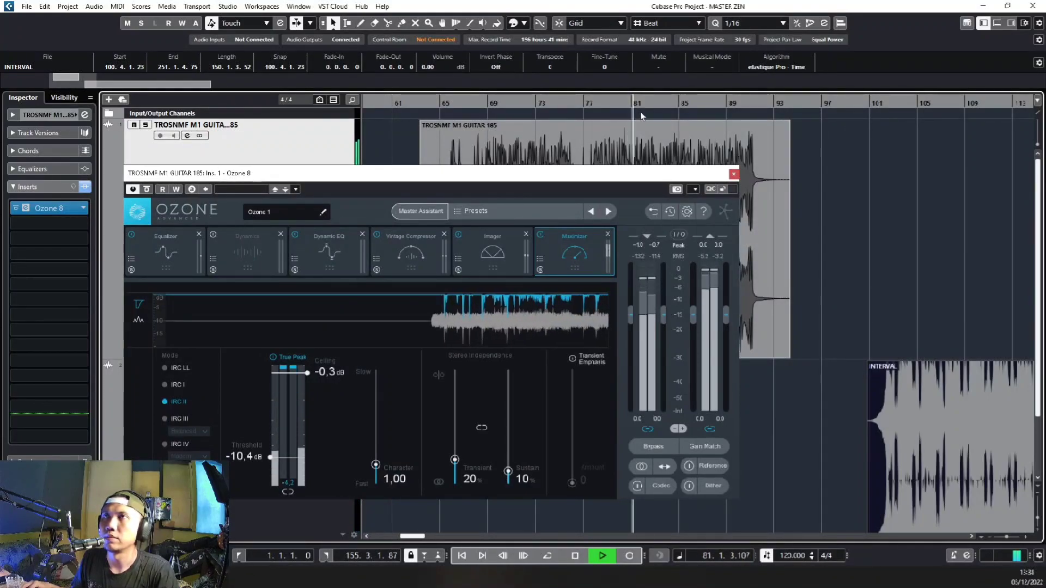
{"action": "key", "text": "space"}
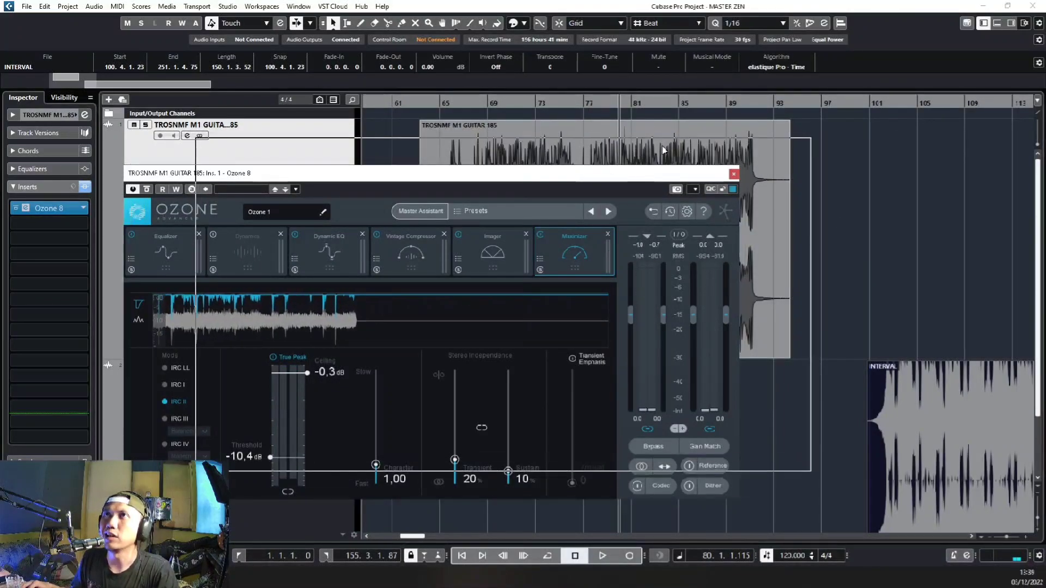
Review the settings of each Ozone 8 module in the chain, from the Equalizer through to the Maximizer
{"action": "left_click_drag", "start_coordinate": [597, 174], "coordinate": [670, 146]}
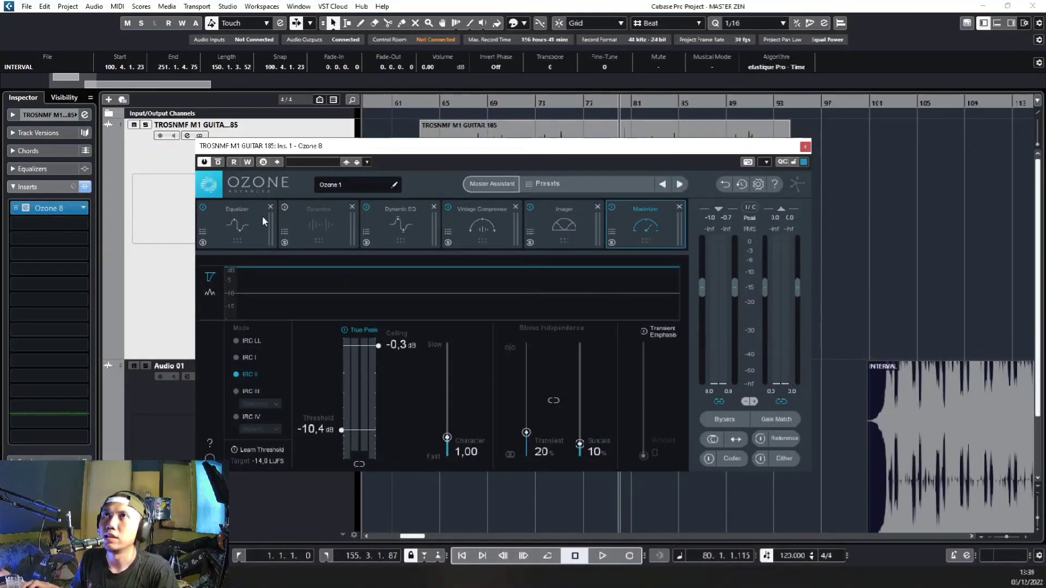
{"action": "left_click", "coordinate": [250, 226]}
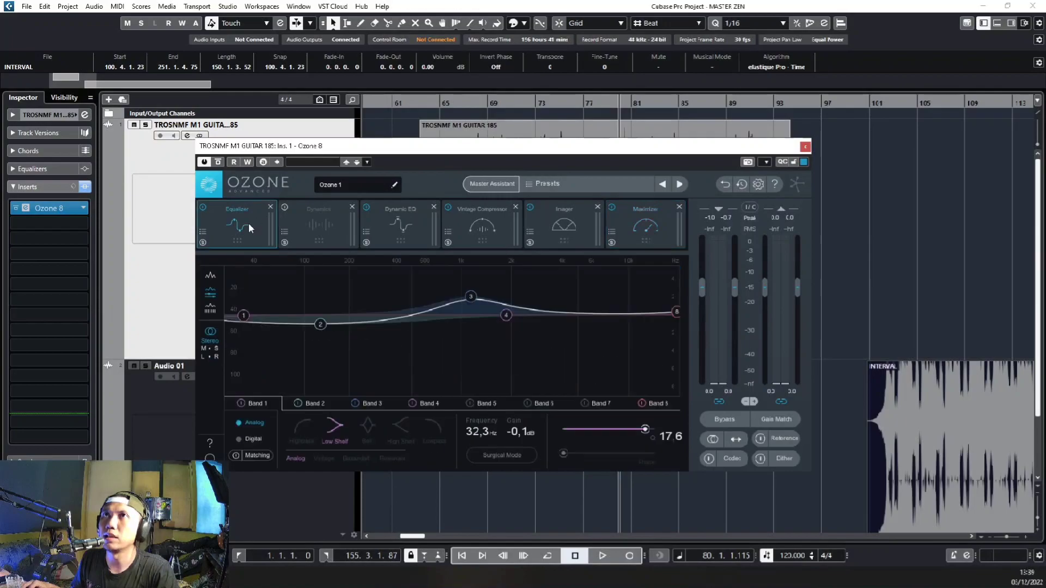
{"action": "left_click", "coordinate": [315, 227]}
{"action": "left_click", "coordinate": [246, 228]}
{"action": "left_click", "coordinate": [414, 224]}
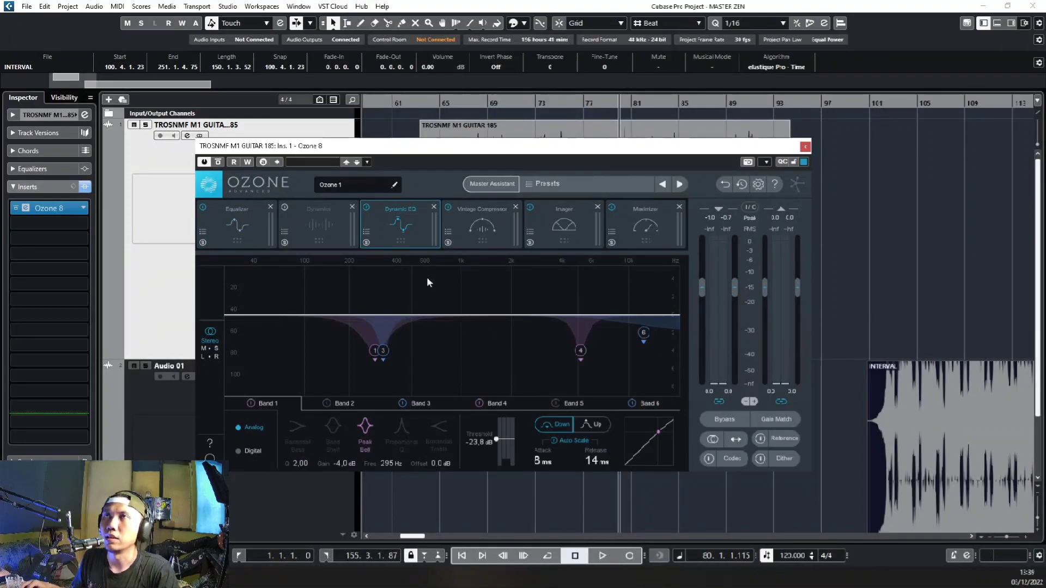
{"action": "left_click", "coordinate": [490, 231]}
{"action": "left_click", "coordinate": [569, 230]}
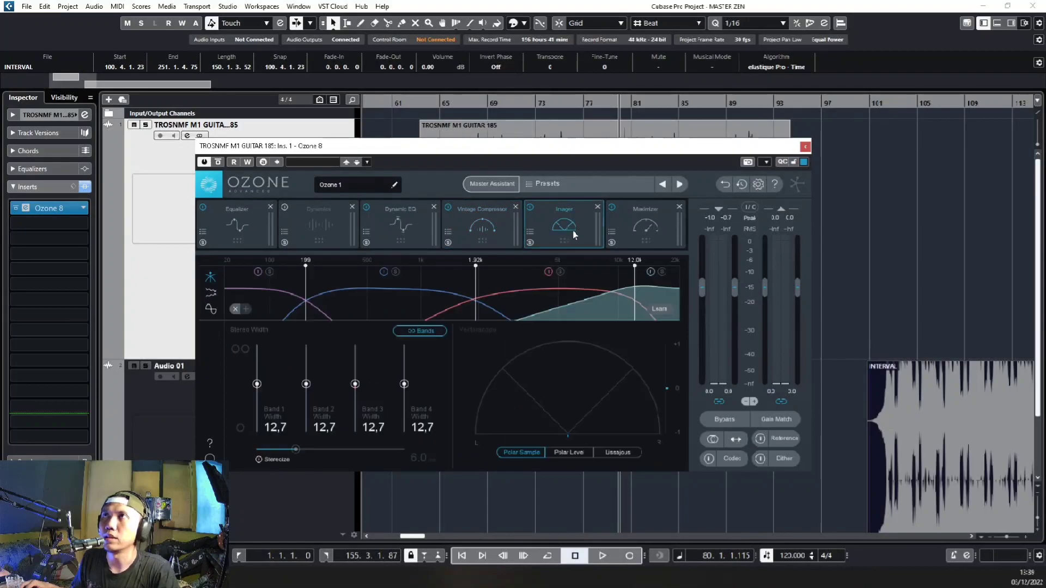
{"action": "left_click", "coordinate": [625, 233]}
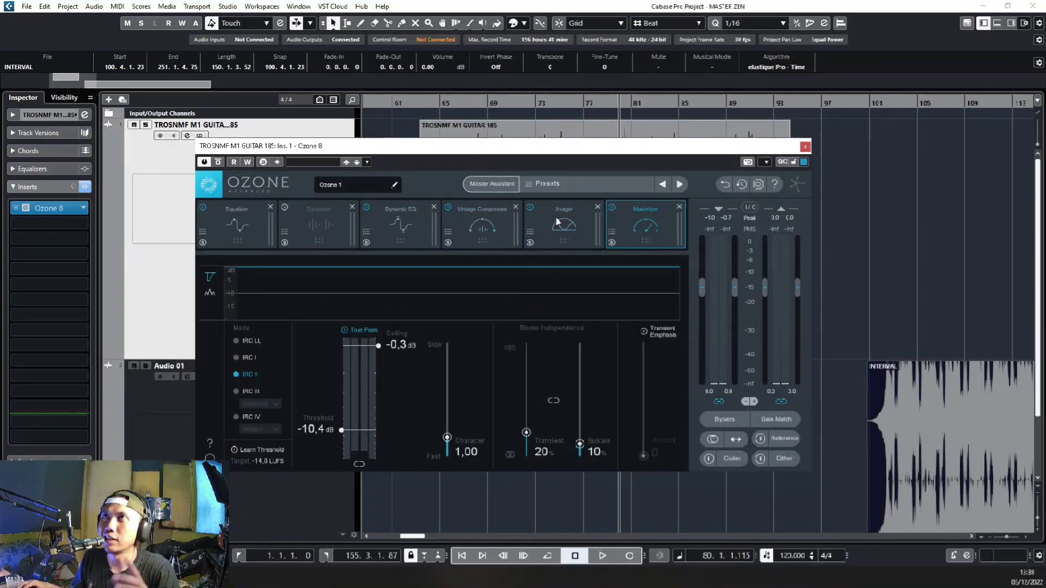